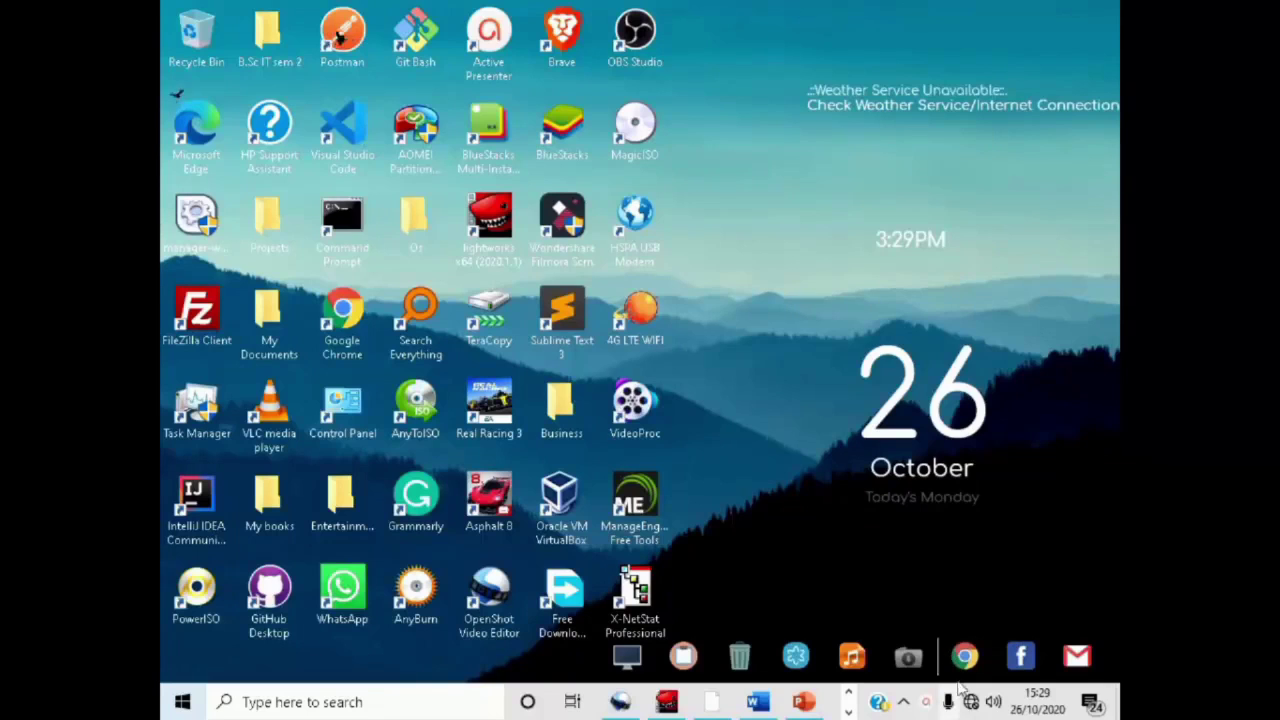
Step: Open the Network & Internet status page in Windows Settings
click(927, 703)
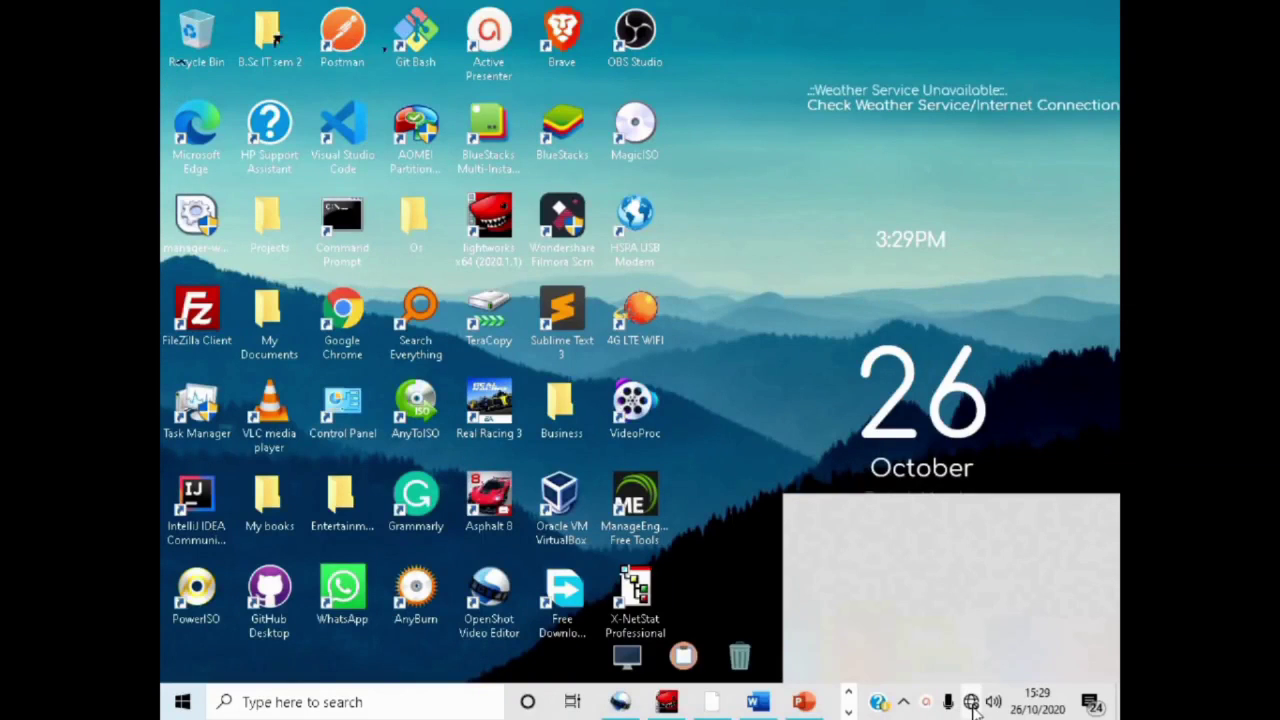
click(405, 701)
text(sett)
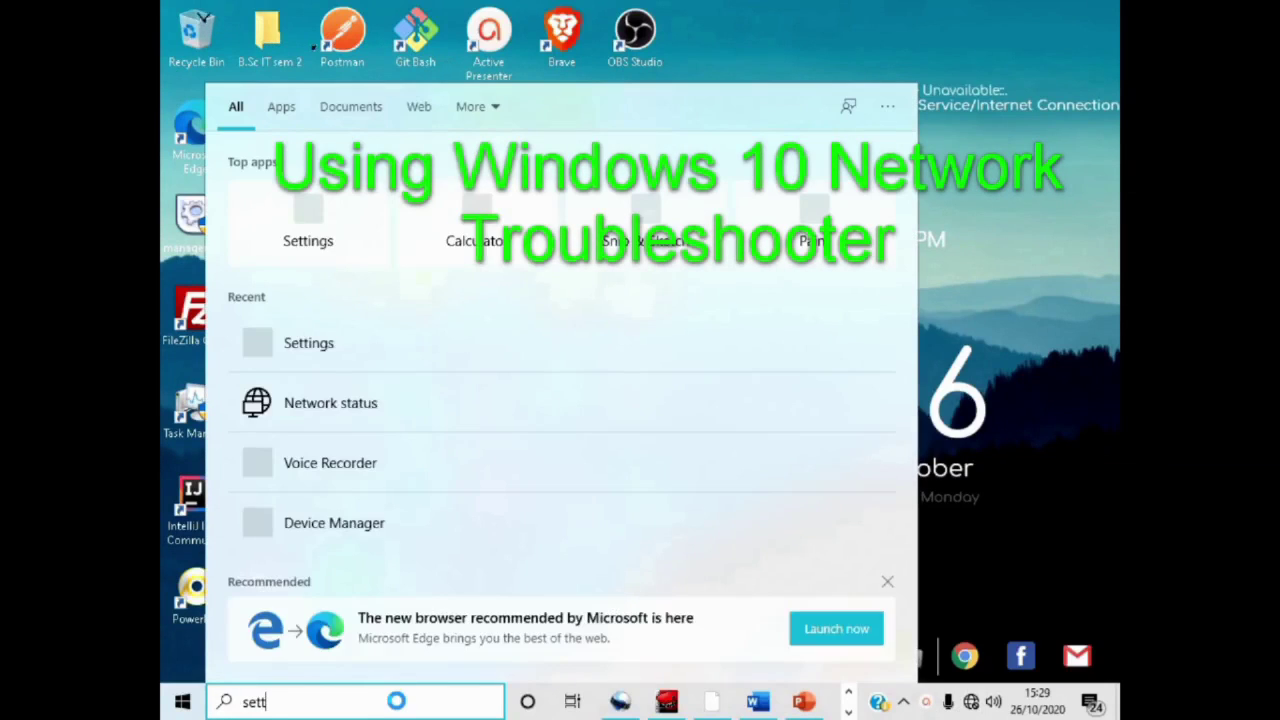
text(ings)
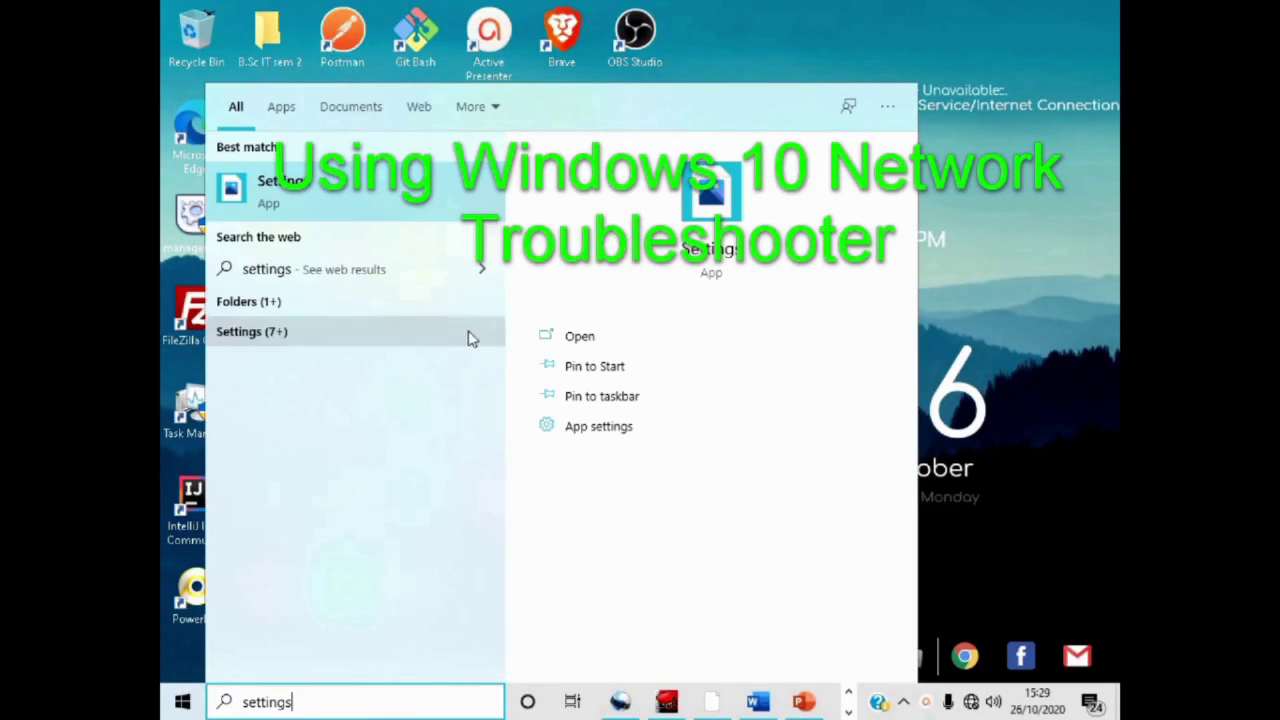
click(580, 337)
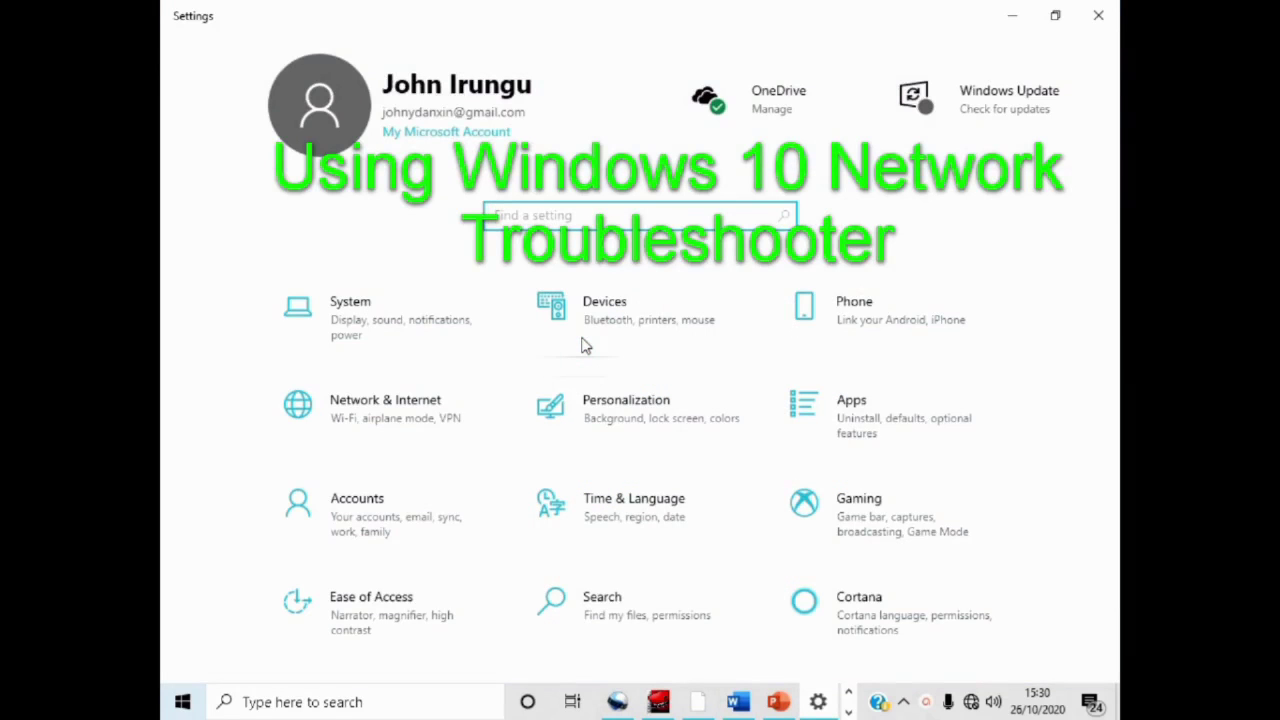
click(380, 402)
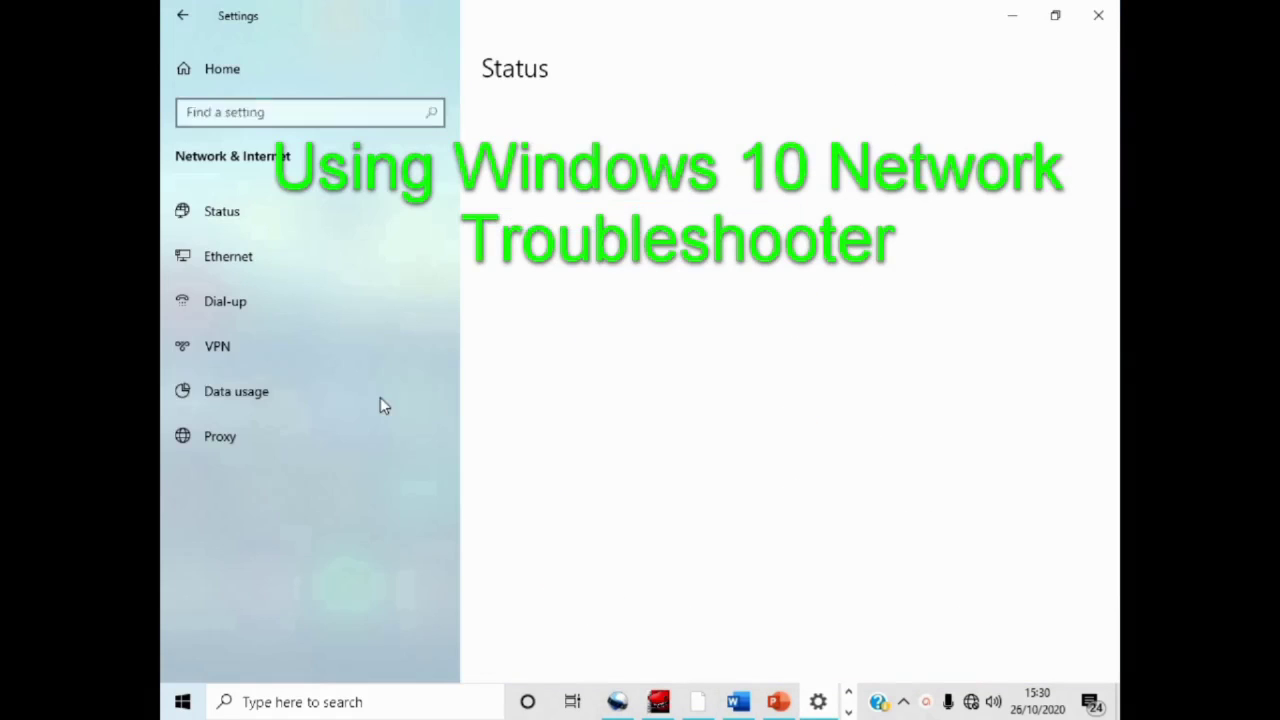
Step: Run the Windows network troubleshooter and view its detailed troubleshooting report
click(572, 372)
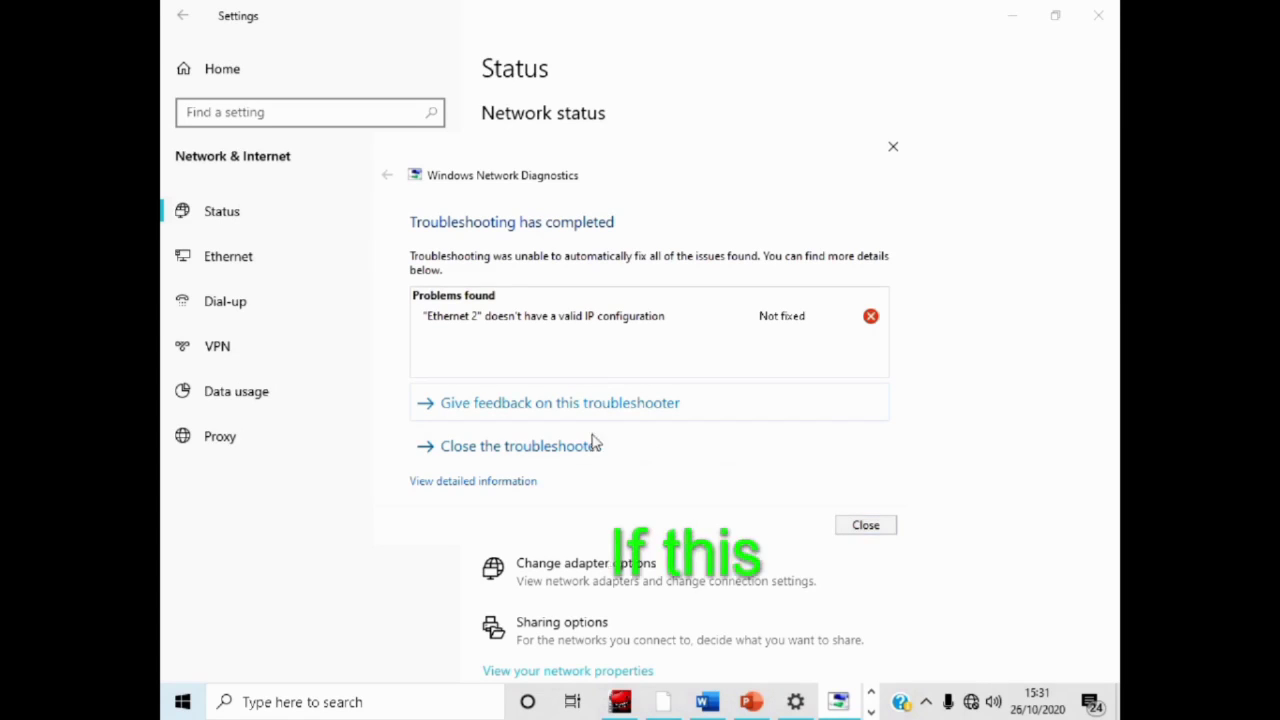
click(472, 481)
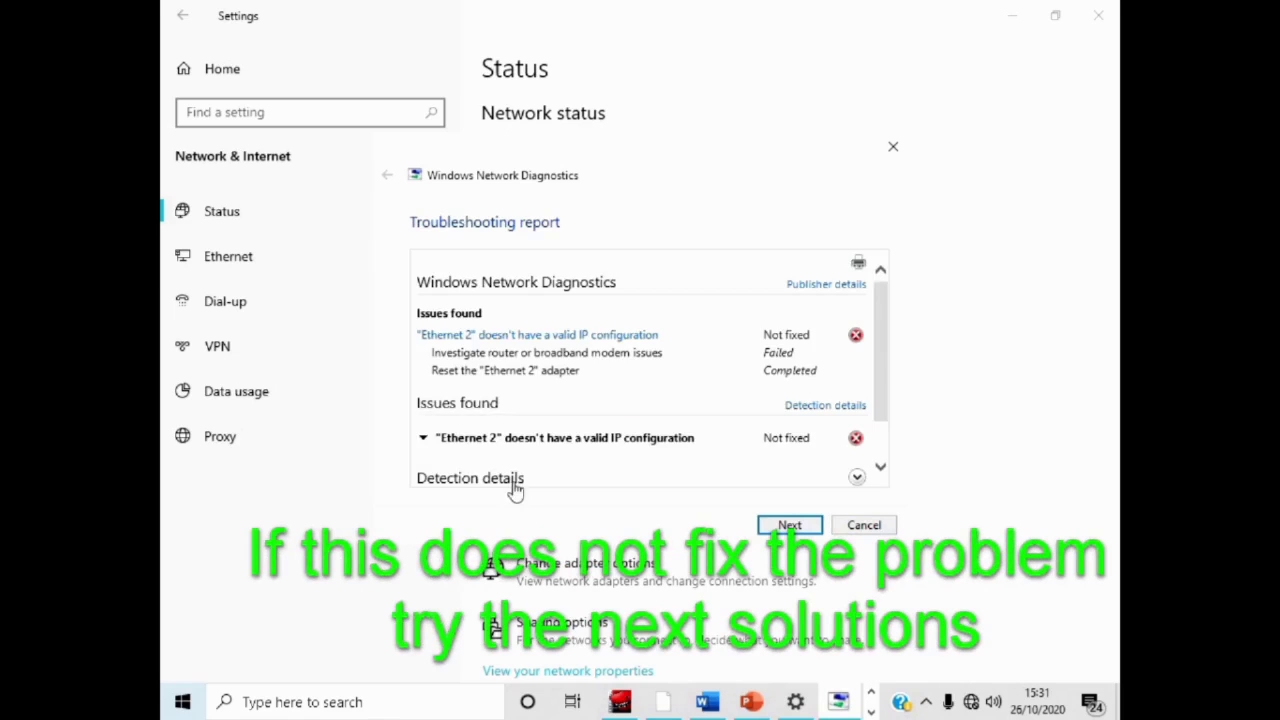
drag(884, 374, 876, 334)
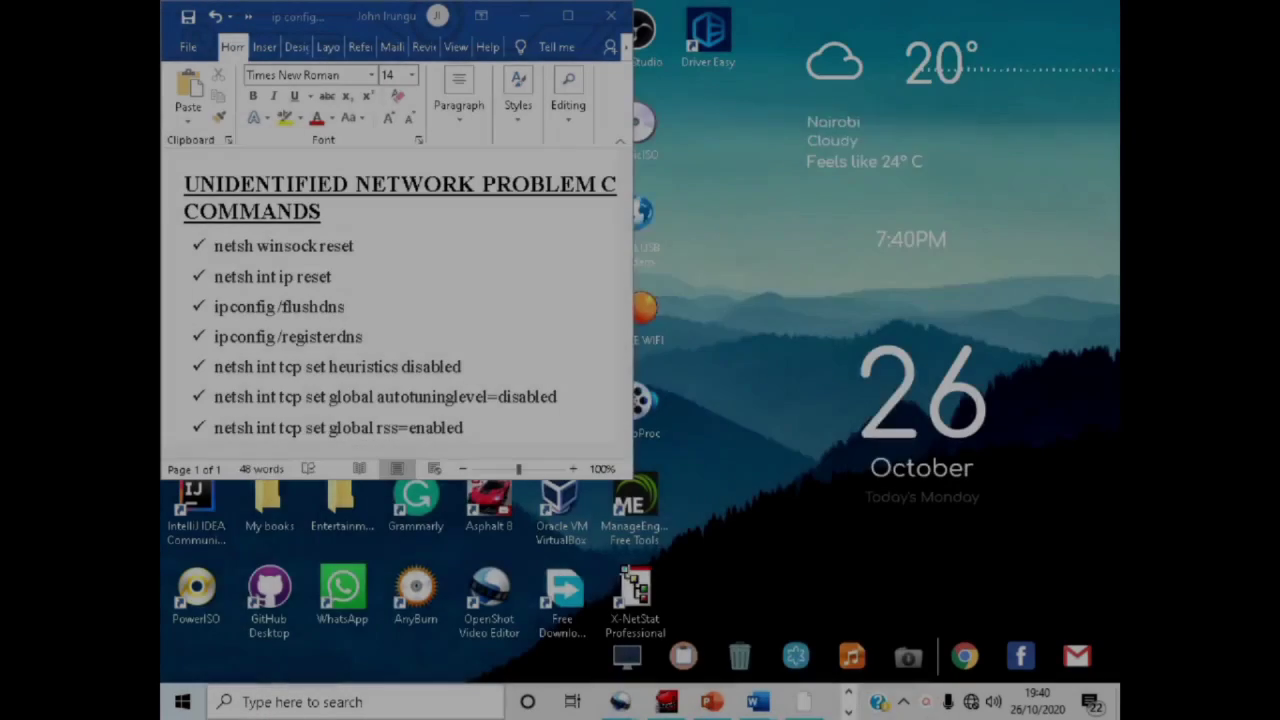
Step: Open Command Prompt as administrator and run netsh winsock reset, copied from the Word command list
click(337, 702)
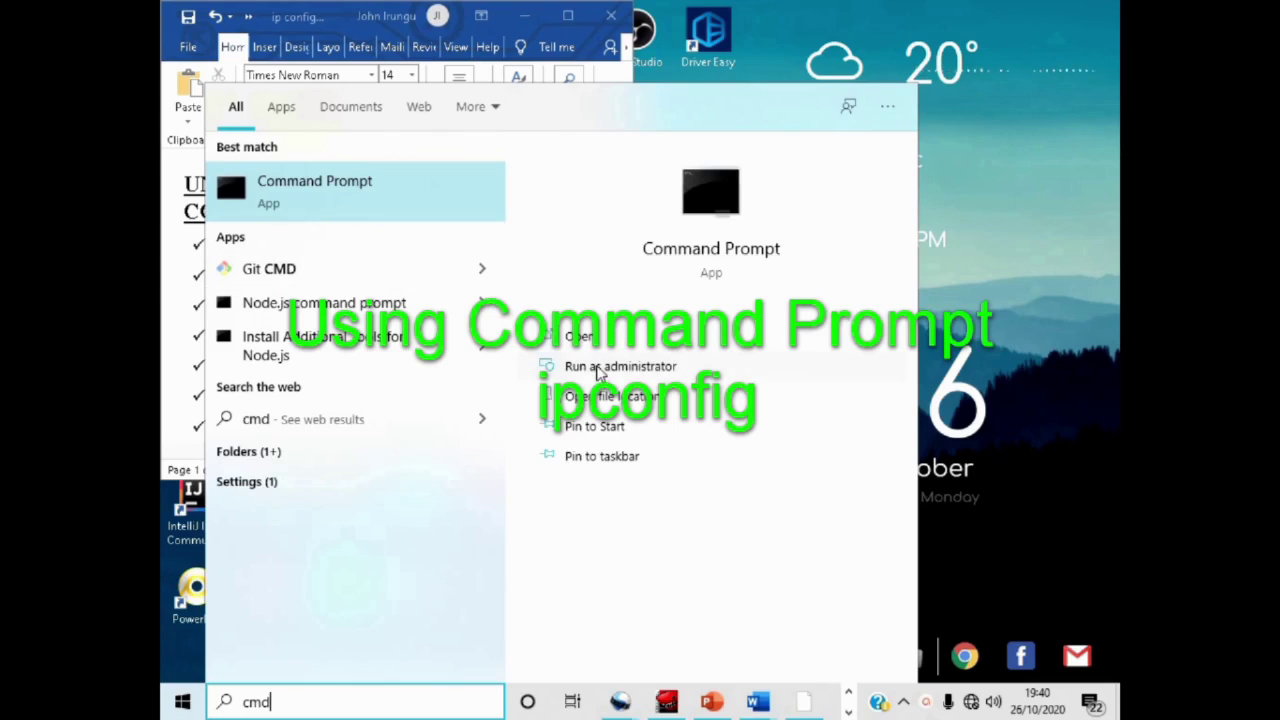
key(ctrl+shift+Return)
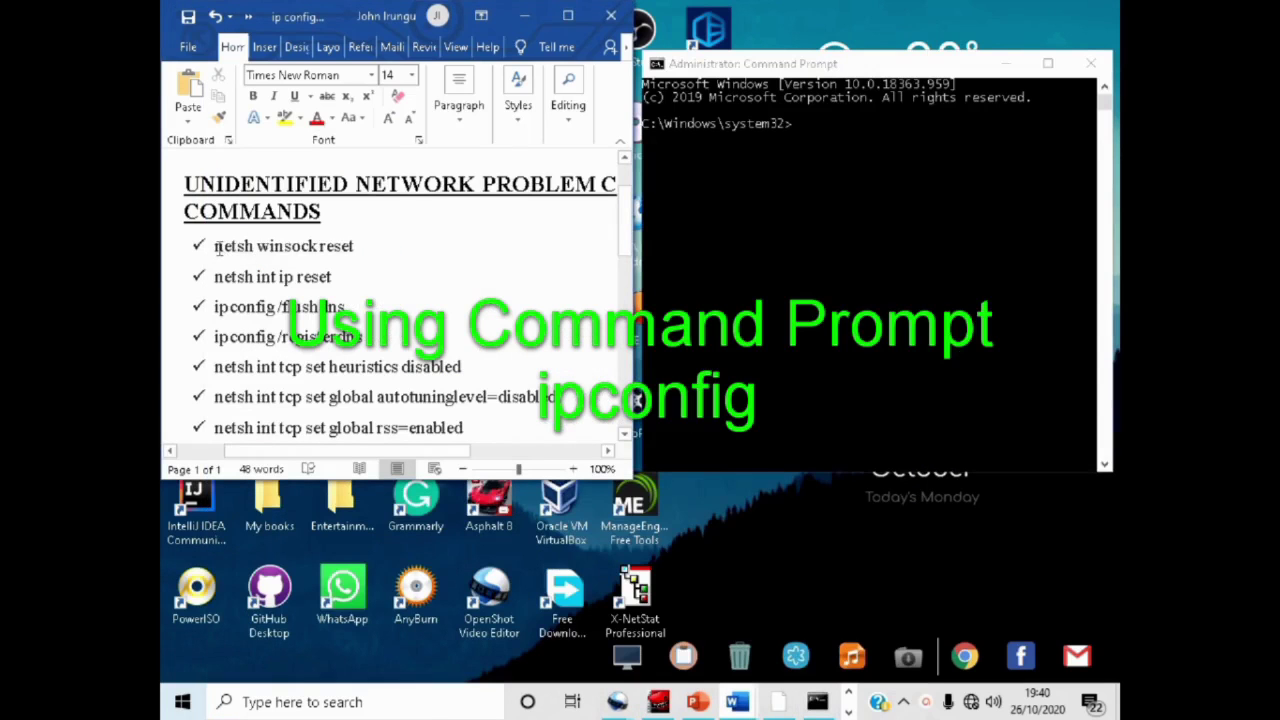
drag(216, 247, 343, 258)
right_click(335, 253)
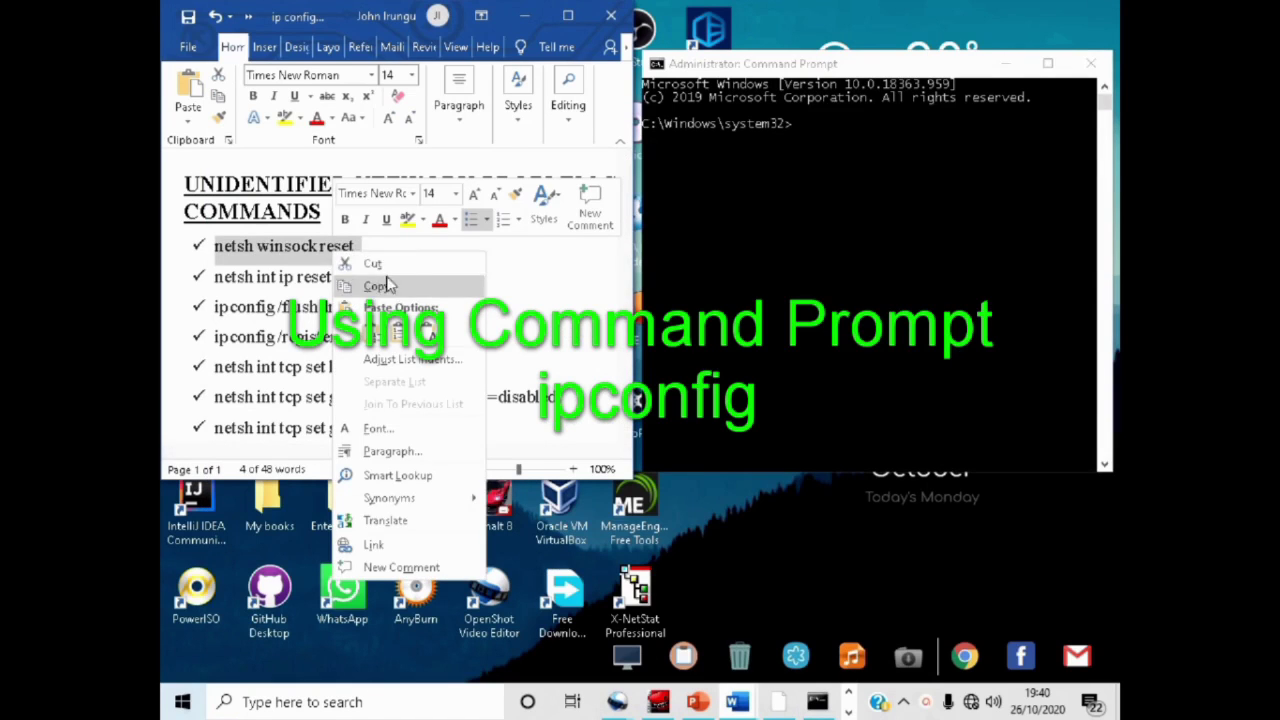
click(377, 287)
click(840, 134)
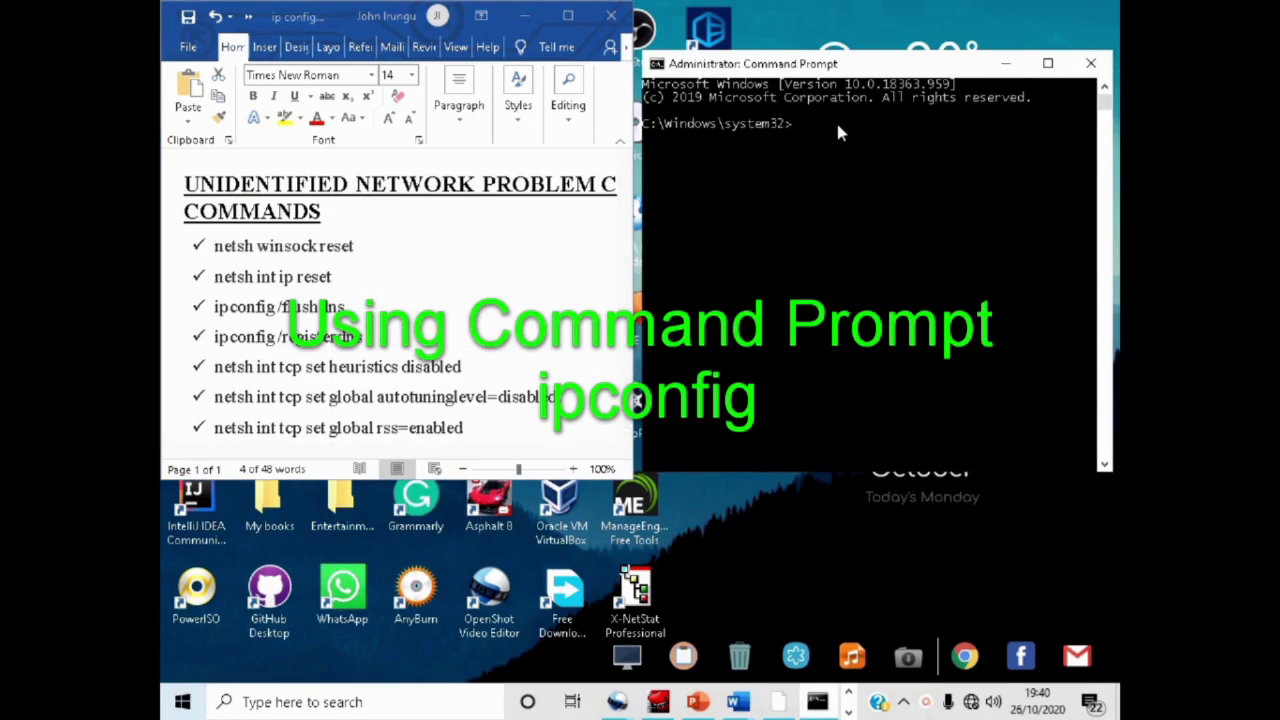
key(ctrl+v)
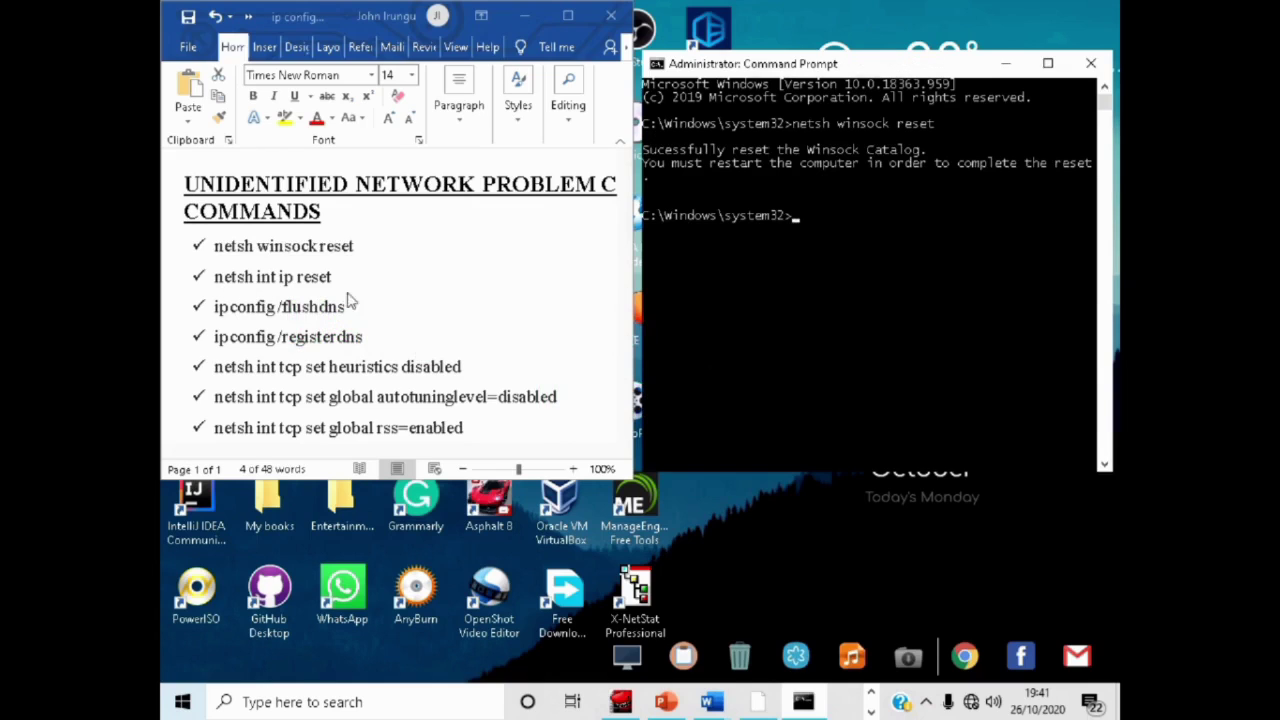
Step: Copy the command netsh int ip reset from the Word list and paste it at the Command Prompt
triple_click(285, 246)
click(318, 277)
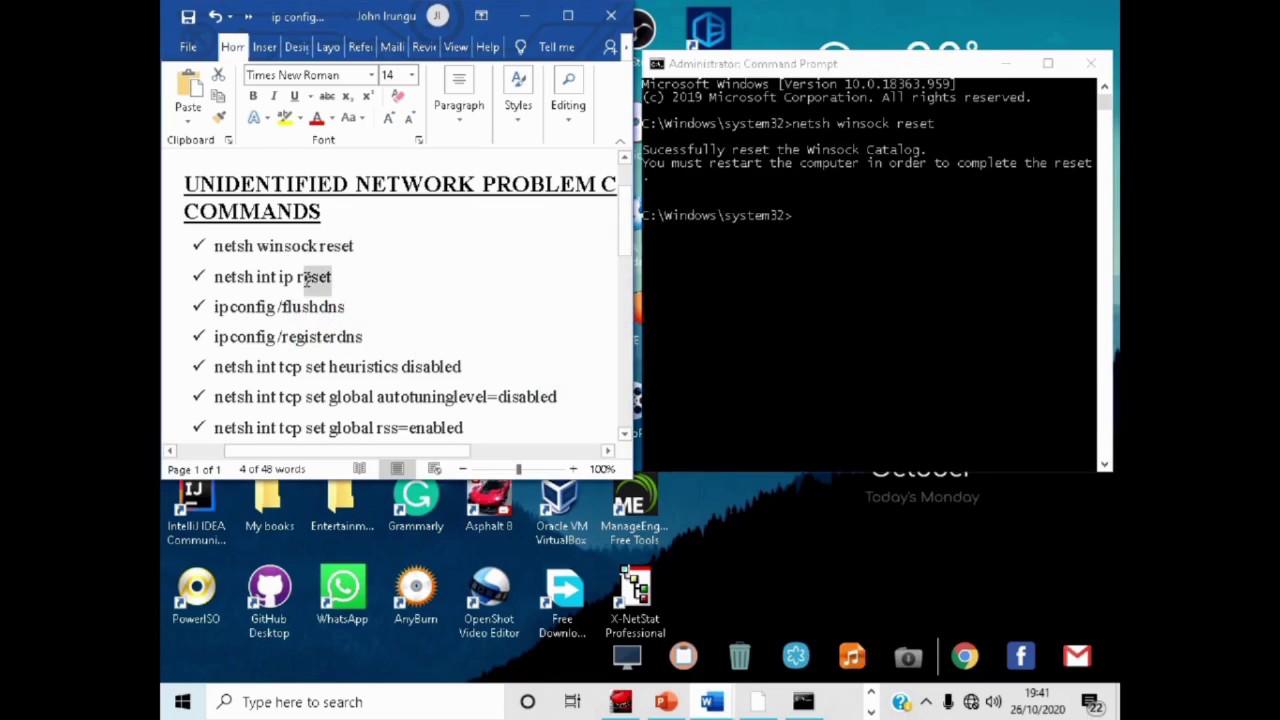
drag(314, 276, 232, 279)
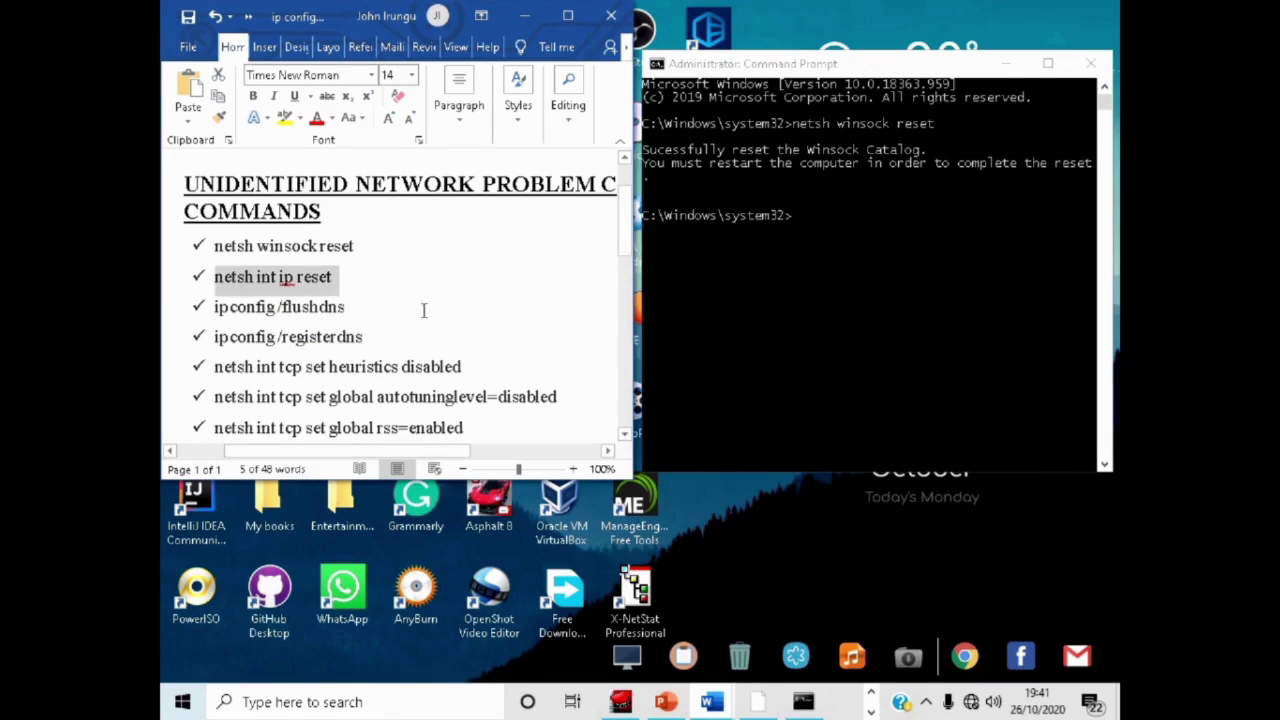
click(803, 212)
click(803, 213)
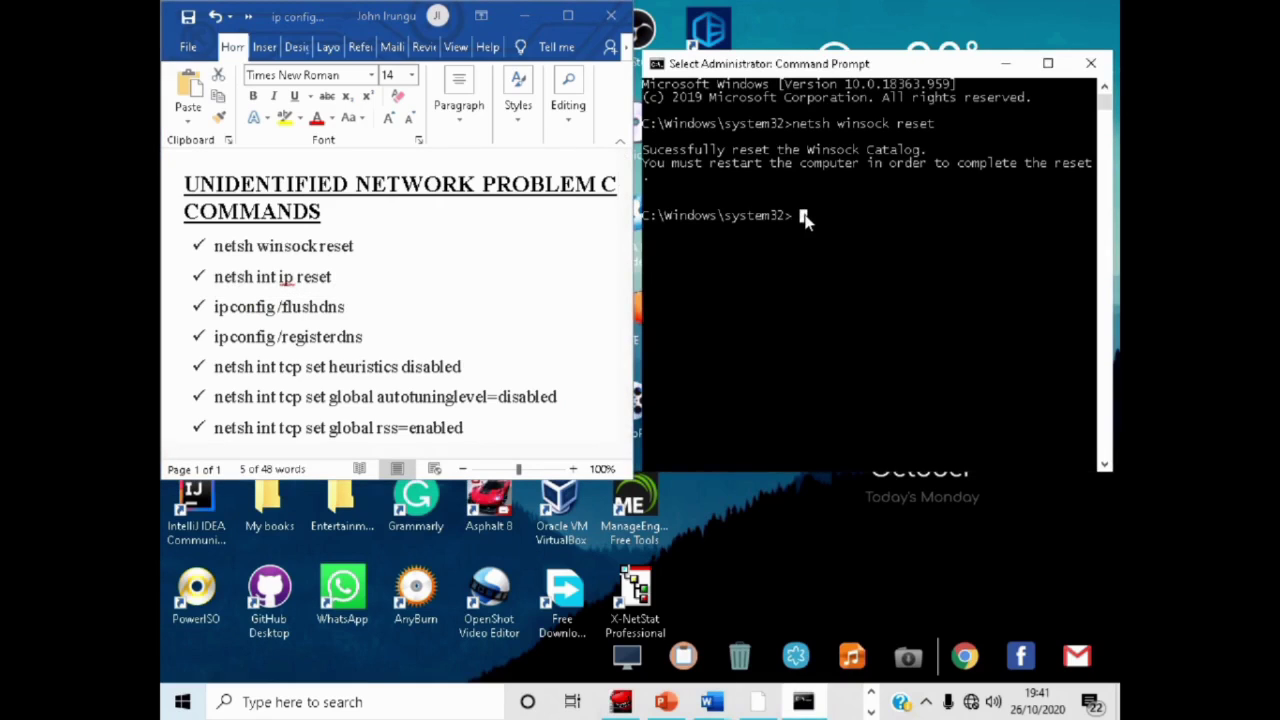
right_click(805, 222)
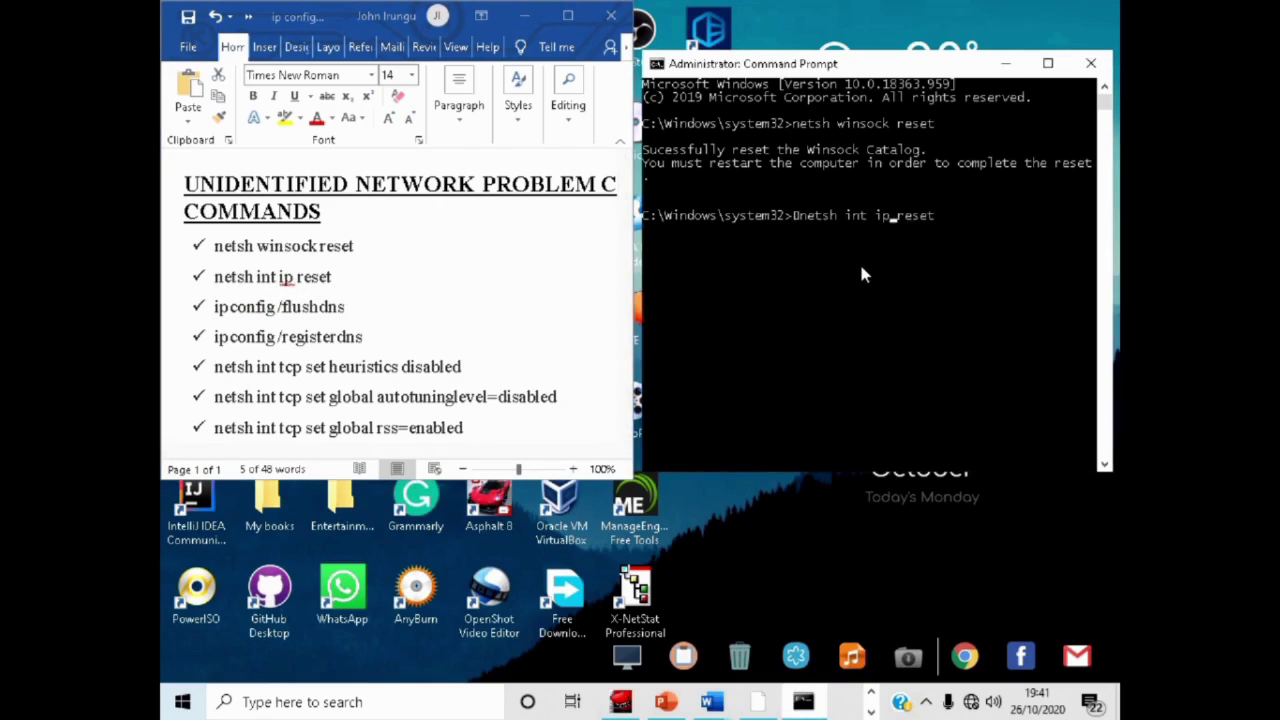
Step: Delete the stray character in front of the pasted netsh int ip reset command and run it
key(Left)
key(Left)
key(Left)
key(Left)
key(Left)
key(Left)
key(Left)
key(Left)
key(Left)
key(Left)
key(Left)
key(Left)
key(BackSpace)
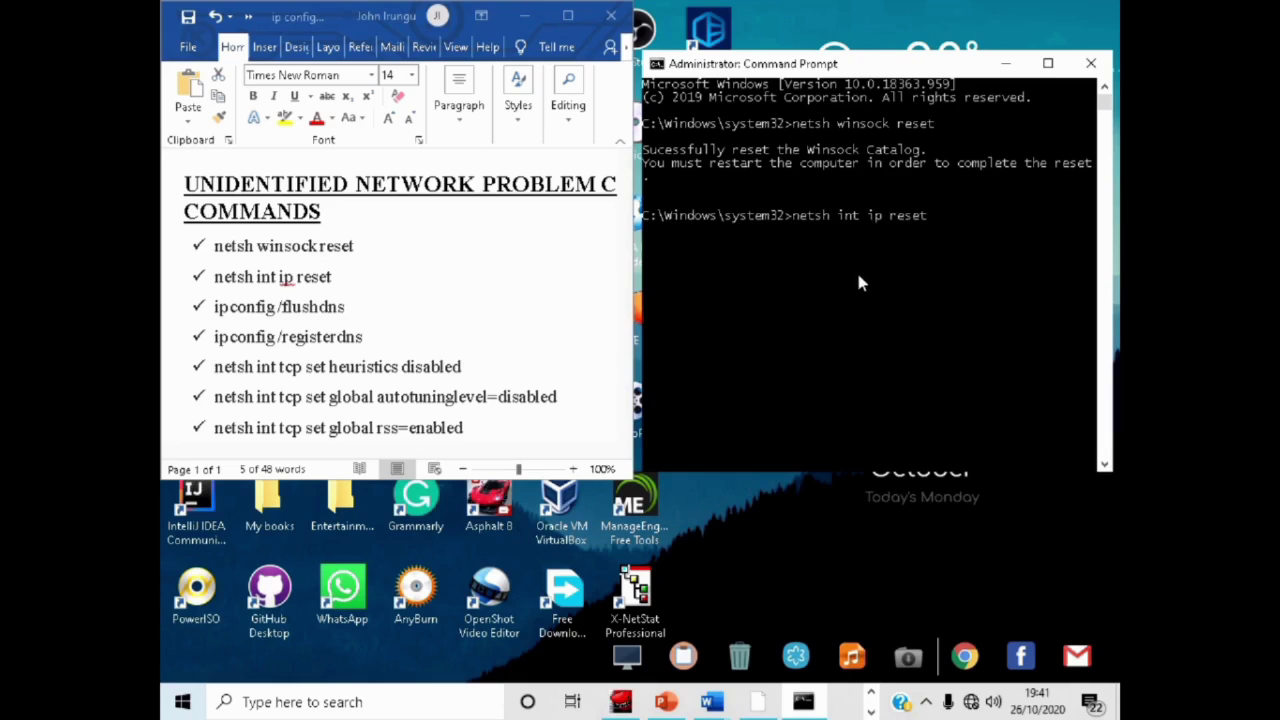
key(Return)
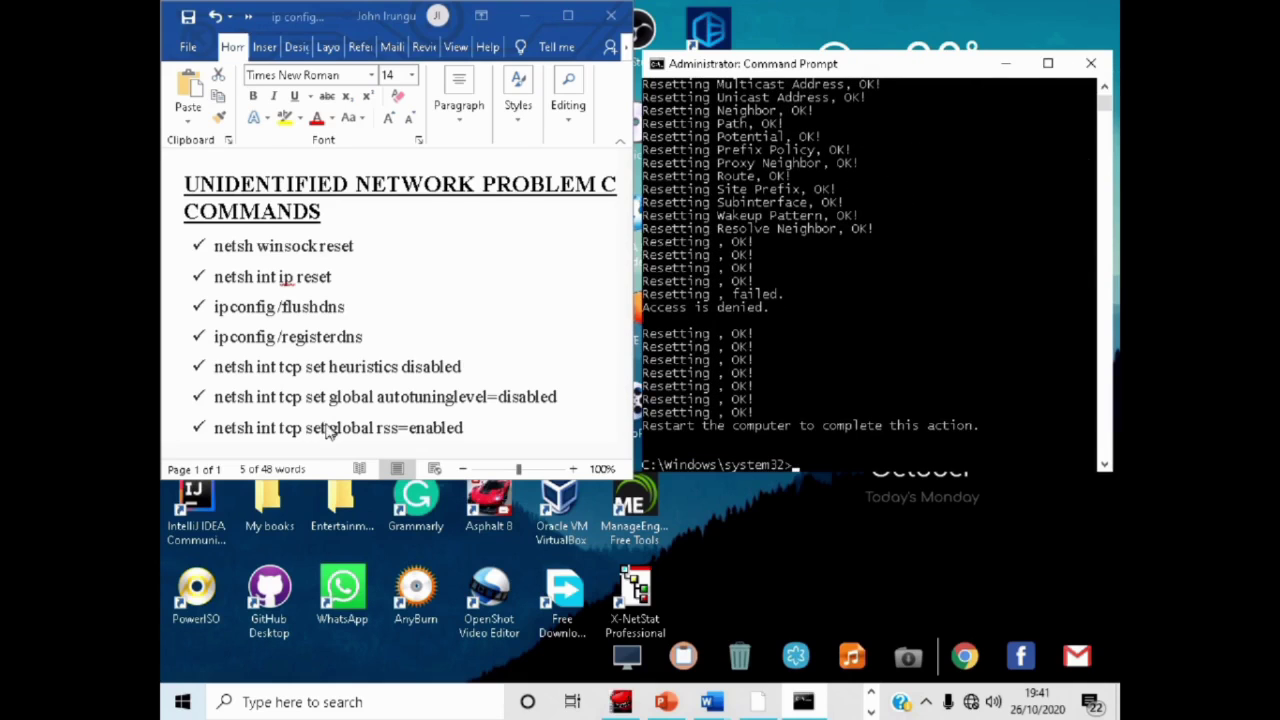
Step: Copy ipconfig /flushdns from the Word list into Command Prompt and run it without any stray leading character
key(alt+Tab)
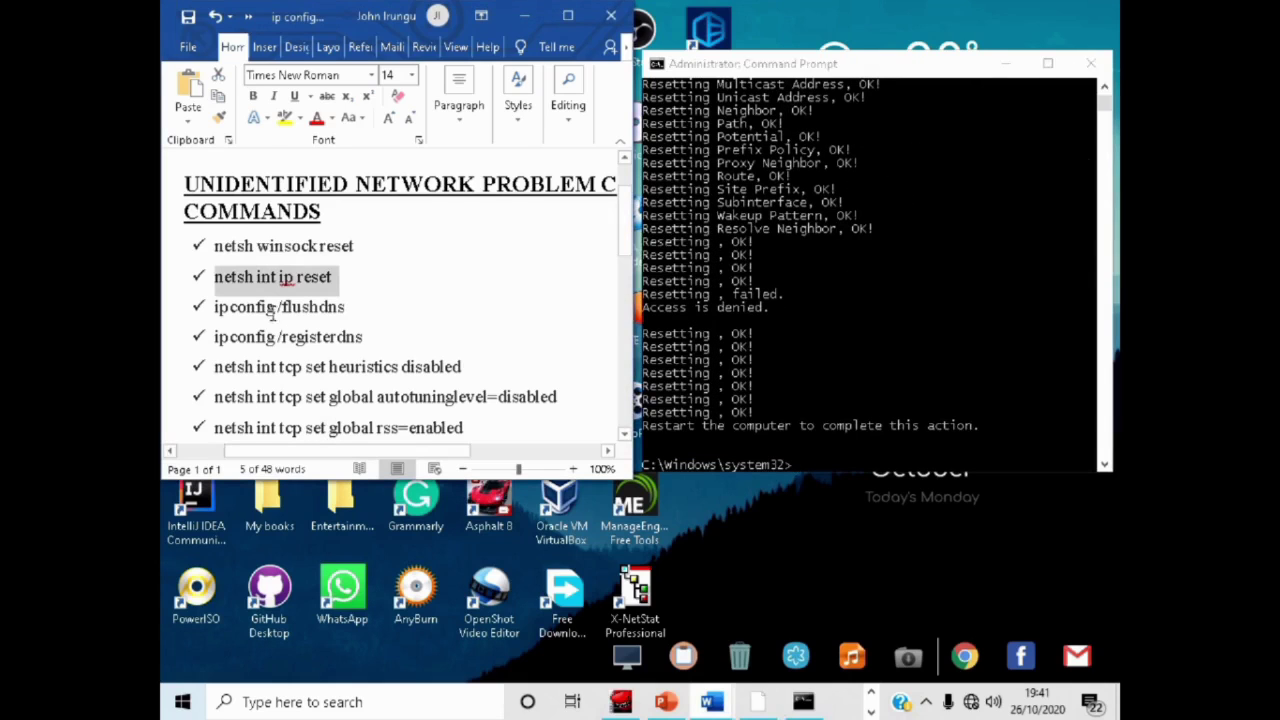
click(214, 308)
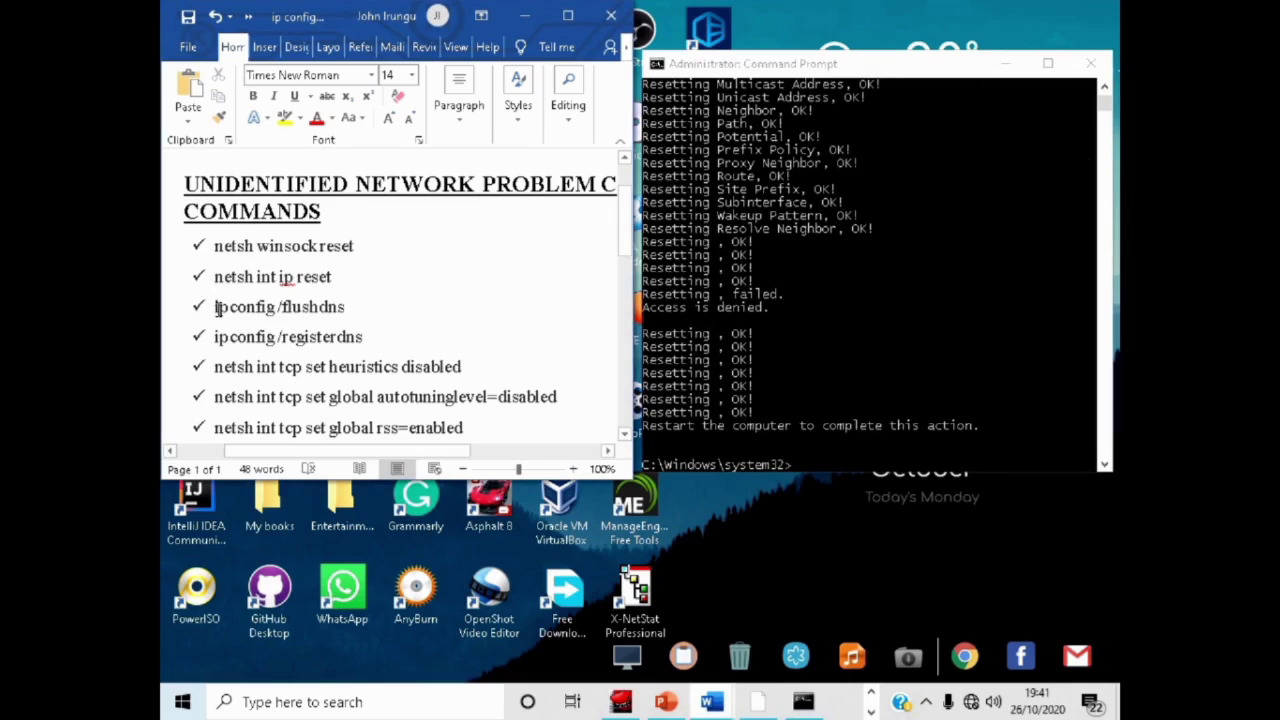
drag(214, 308, 346, 308)
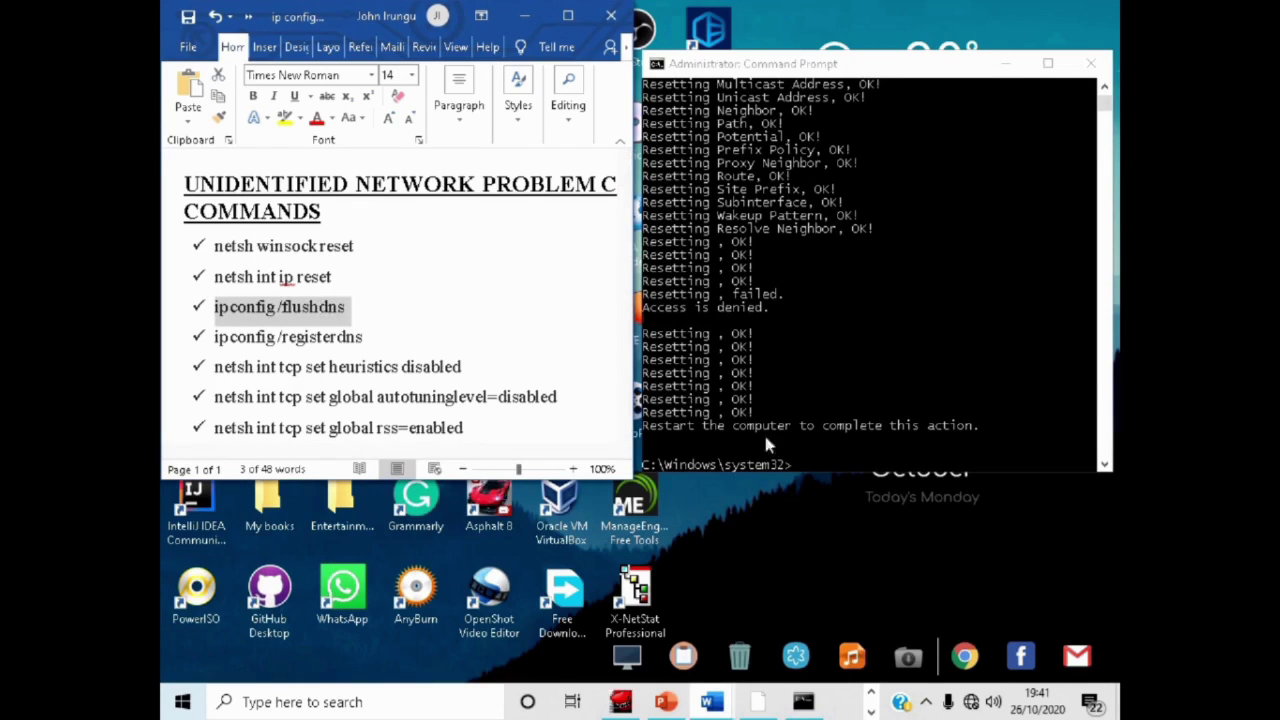
click(805, 466)
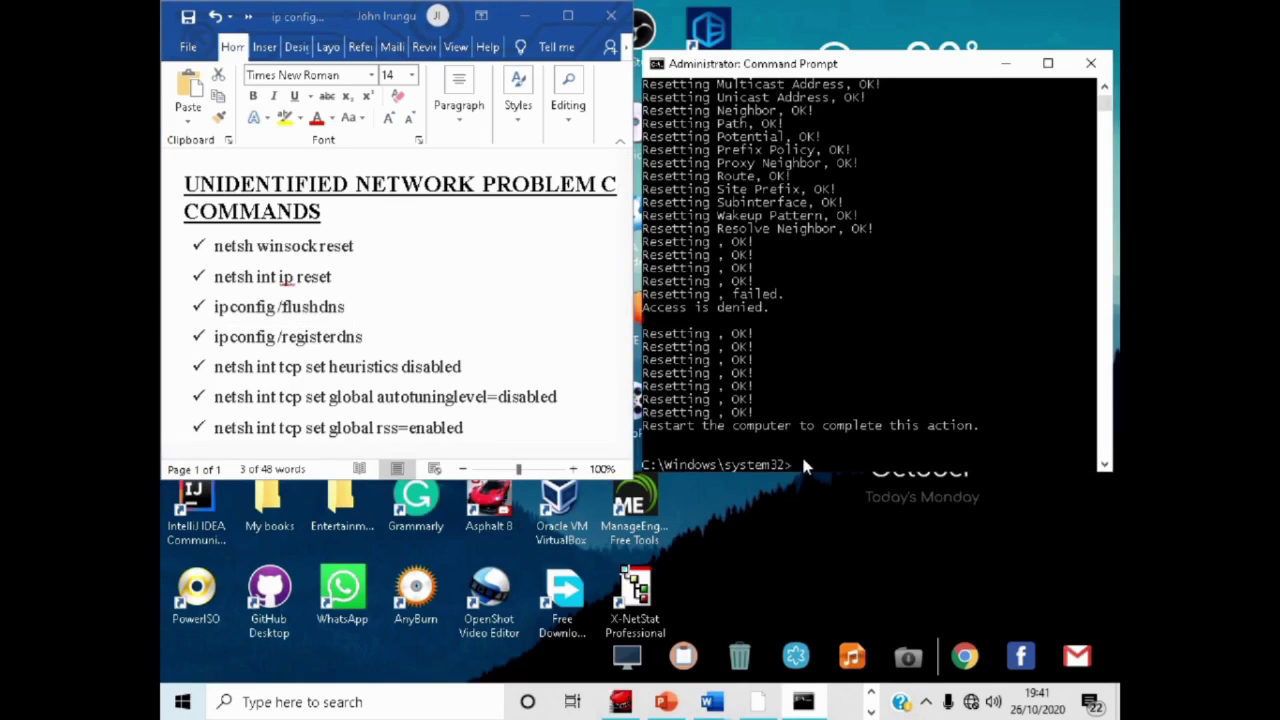
right_click(805, 466)
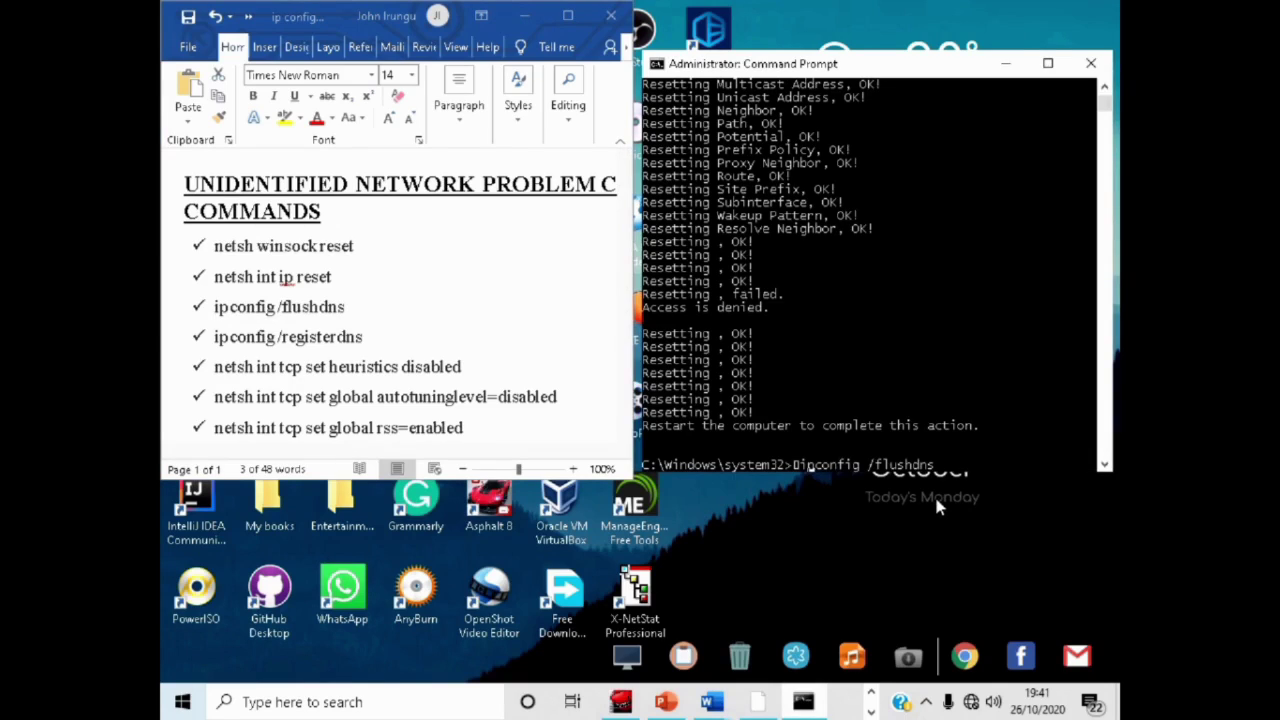
key(Return)
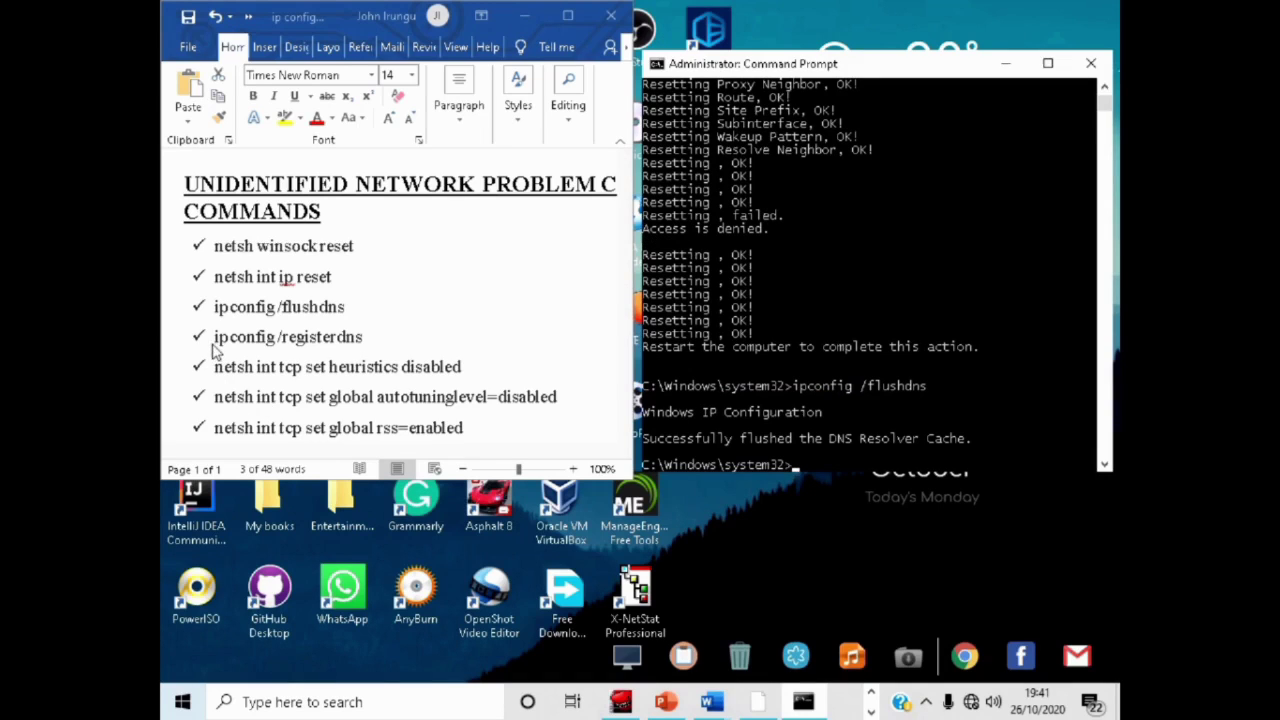
Step: Copy ipconfig /registerdns from the Word list into Command Prompt and run it without any stray leading character
triple_click(280, 307)
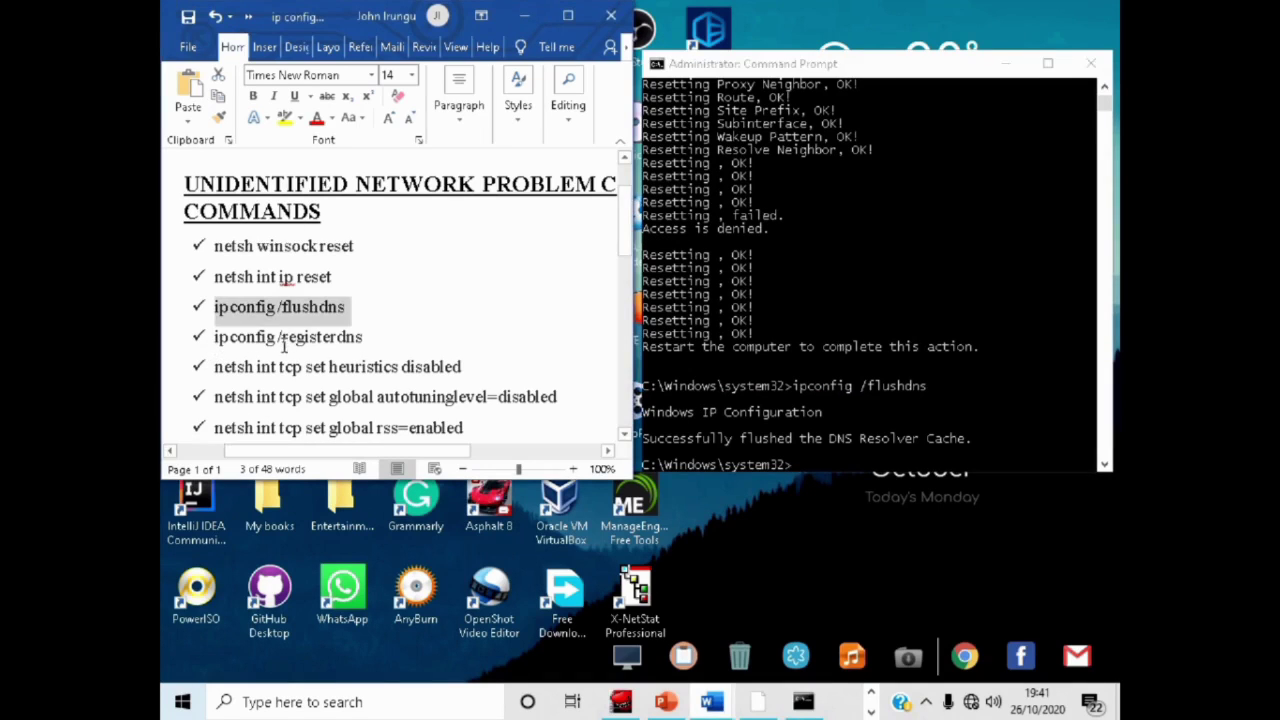
click(283, 340)
drag(212, 337, 365, 338)
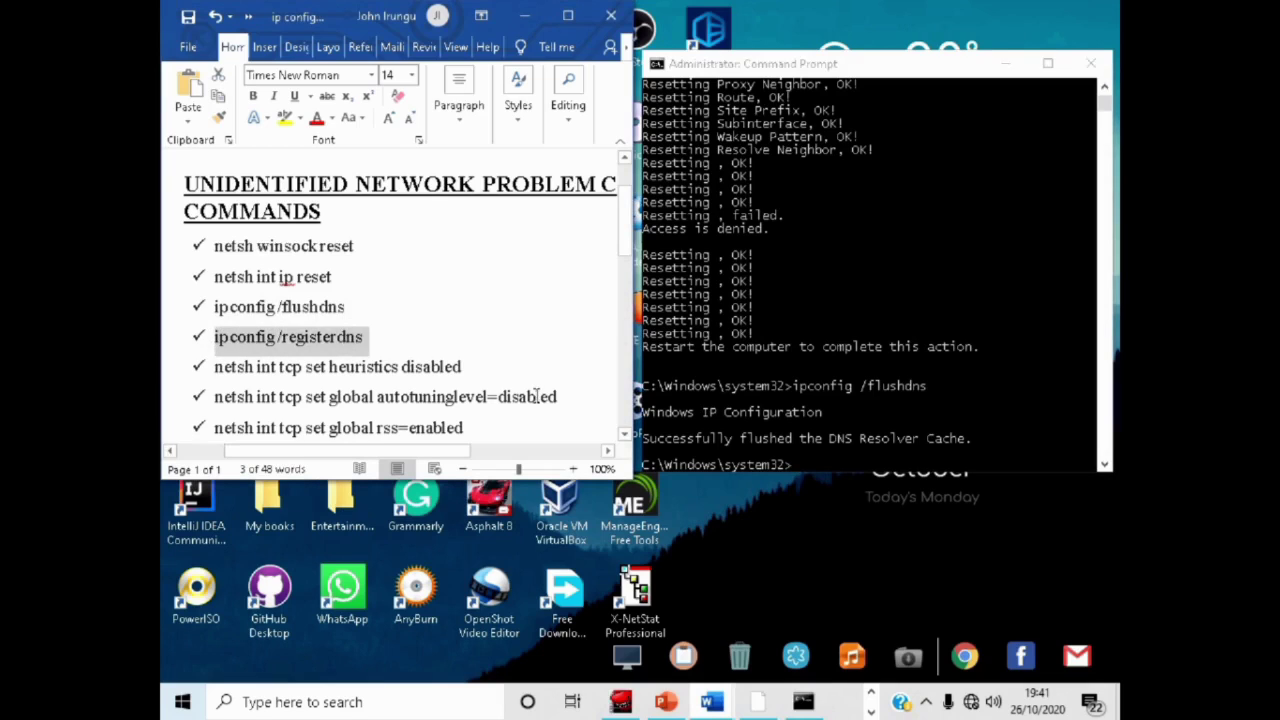
click(806, 465)
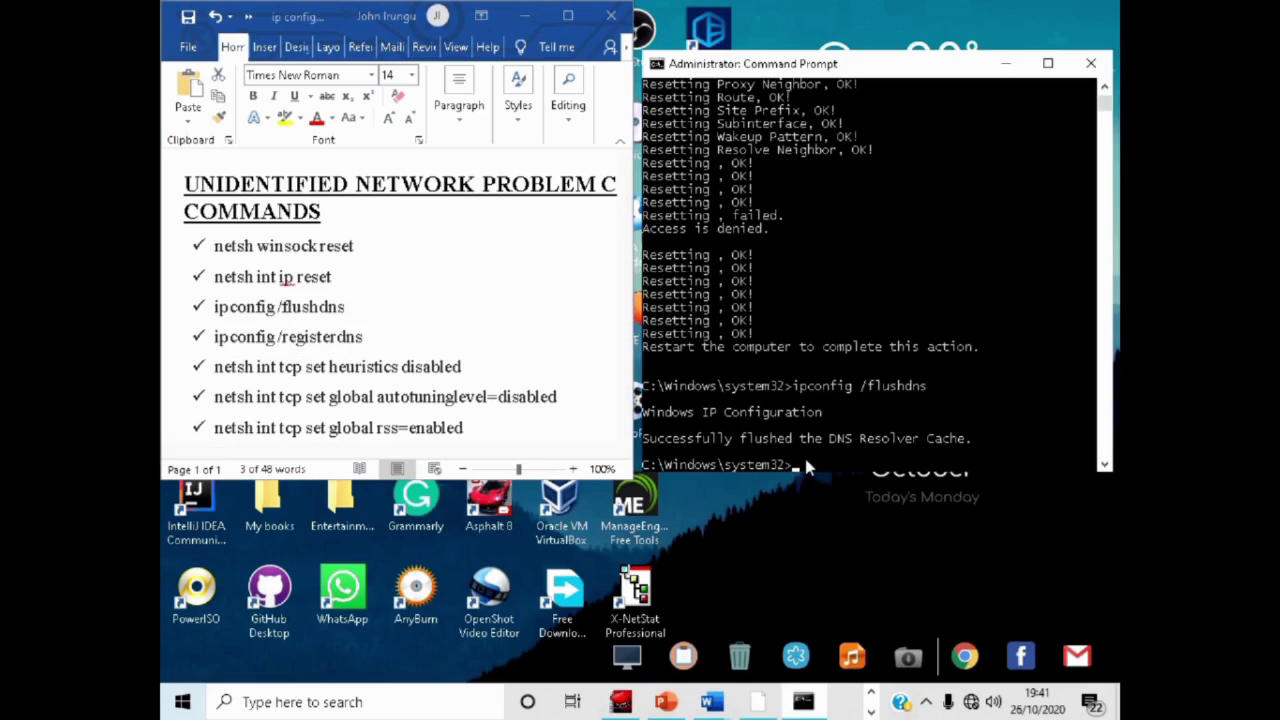
right_click(806, 465)
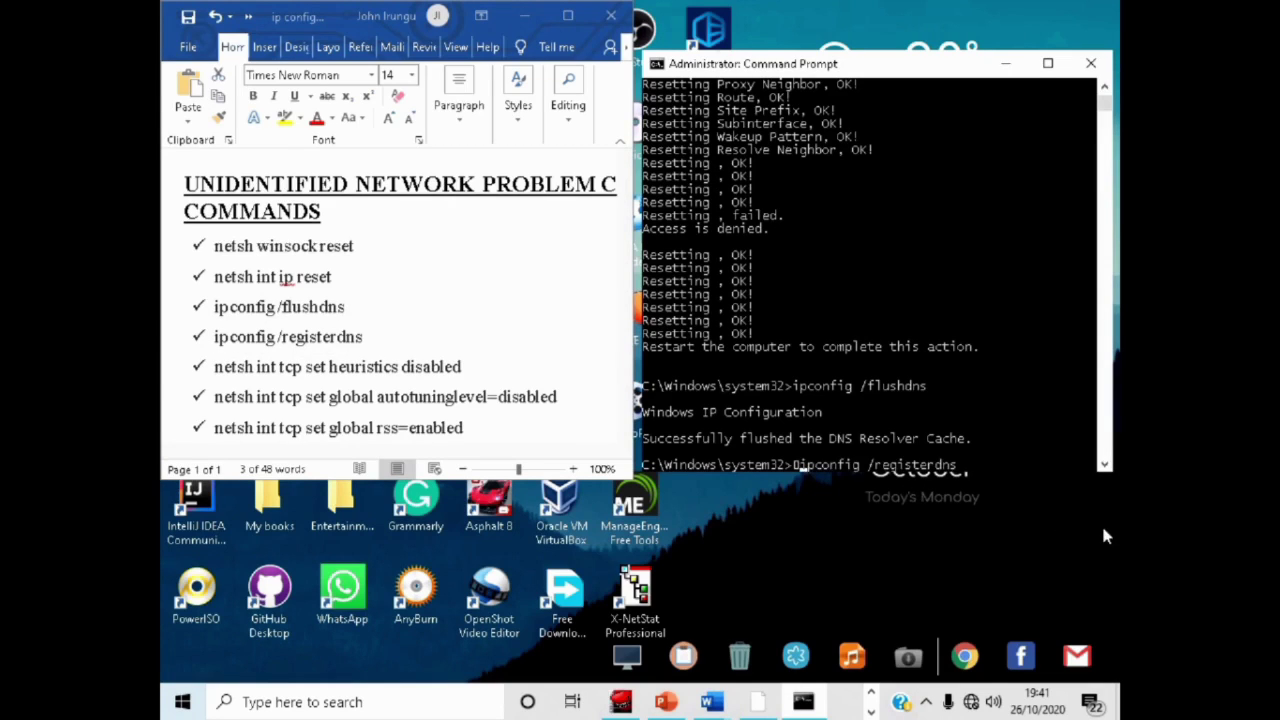
key(Return)
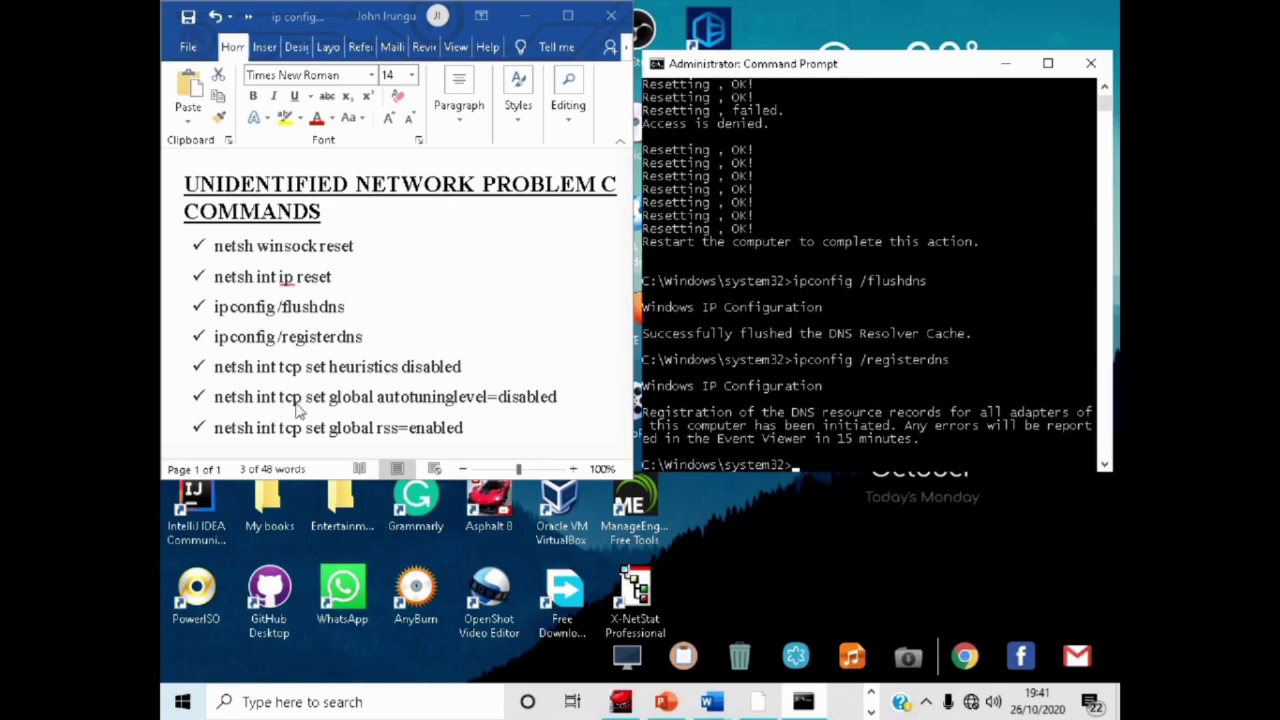
Step: Copy netsh int tcp set heuristics disabled from the Word list into Command Prompt and run it
click(218, 375)
key(shift+Up)
click(216, 369)
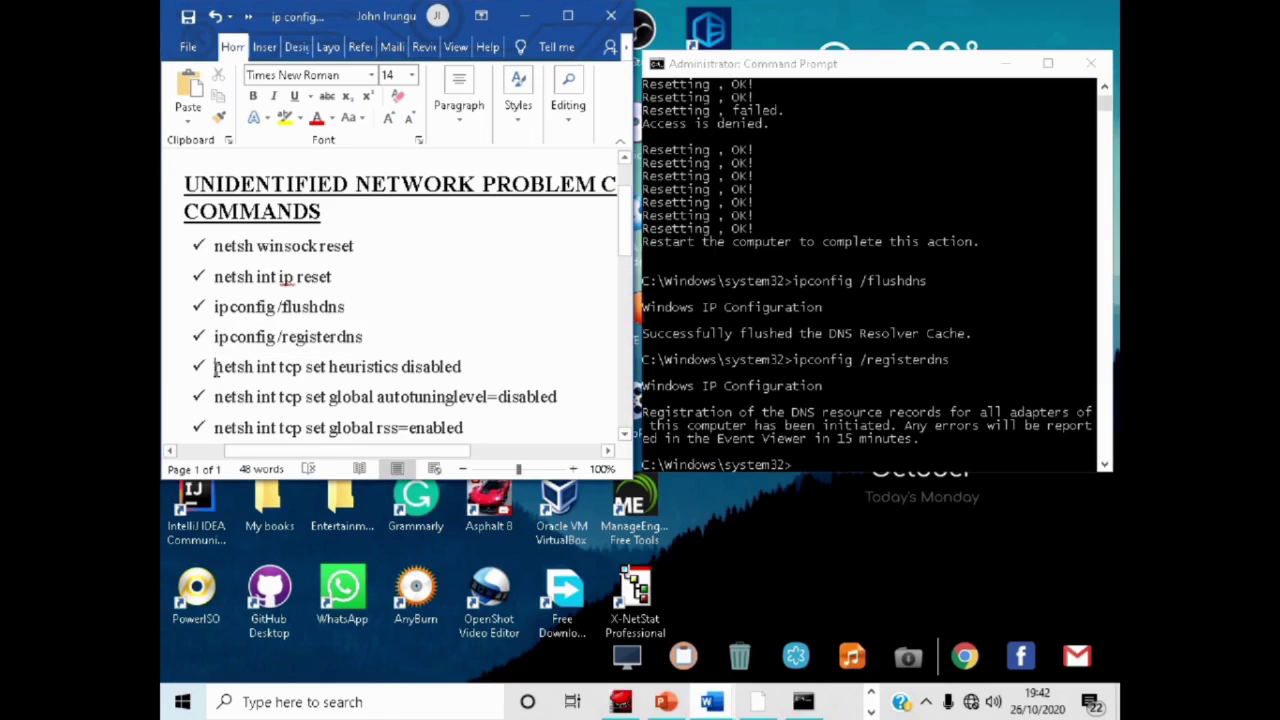
drag(216, 369, 452, 370)
key(ctrl+c)
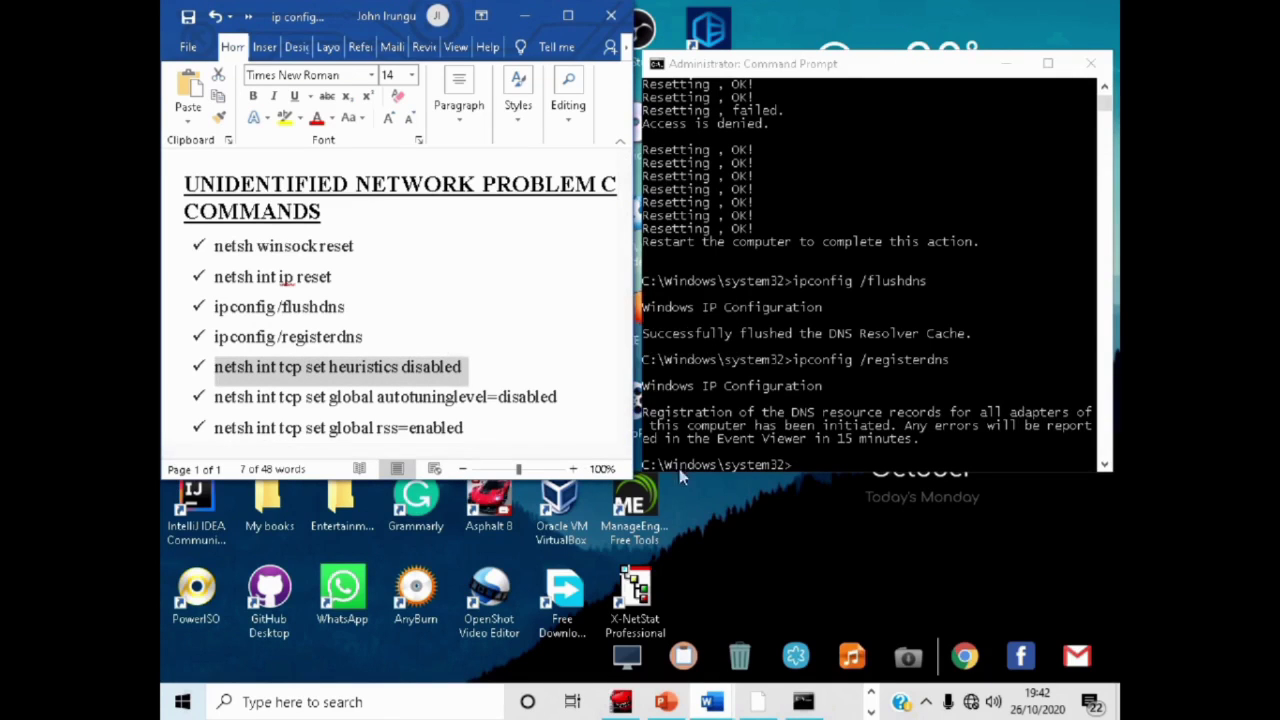
click(812, 468)
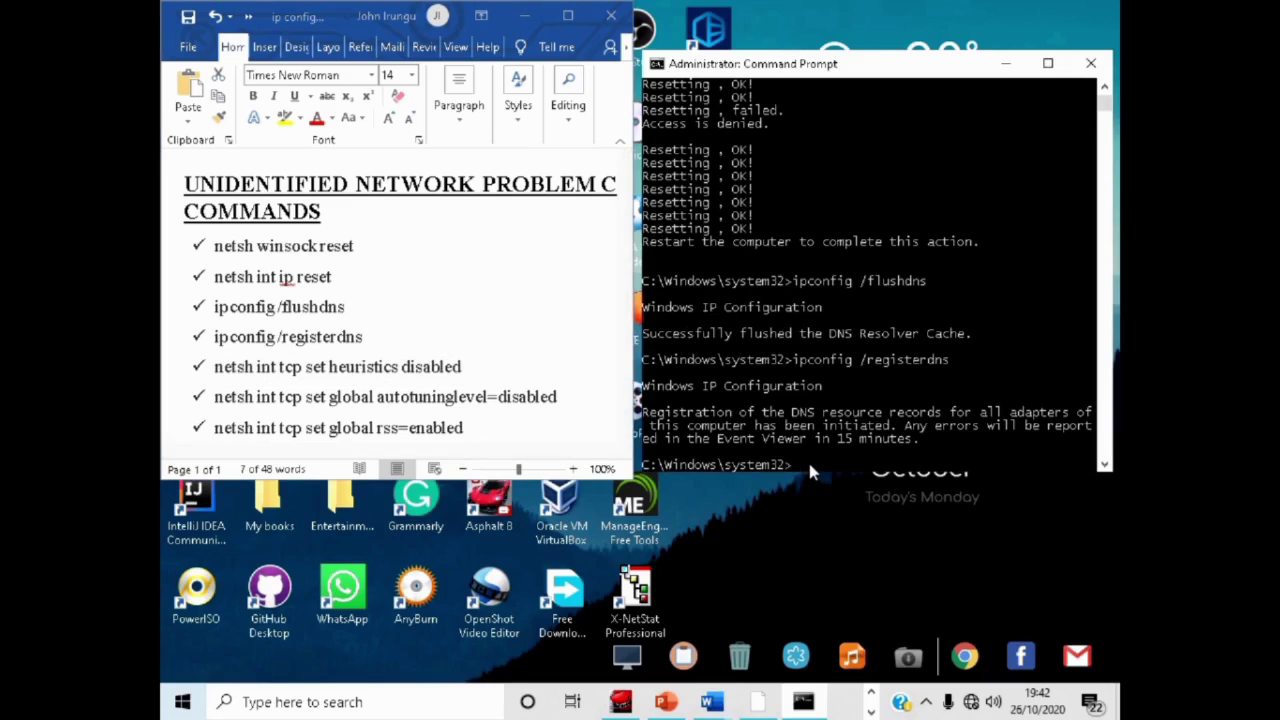
right_click(810, 471)
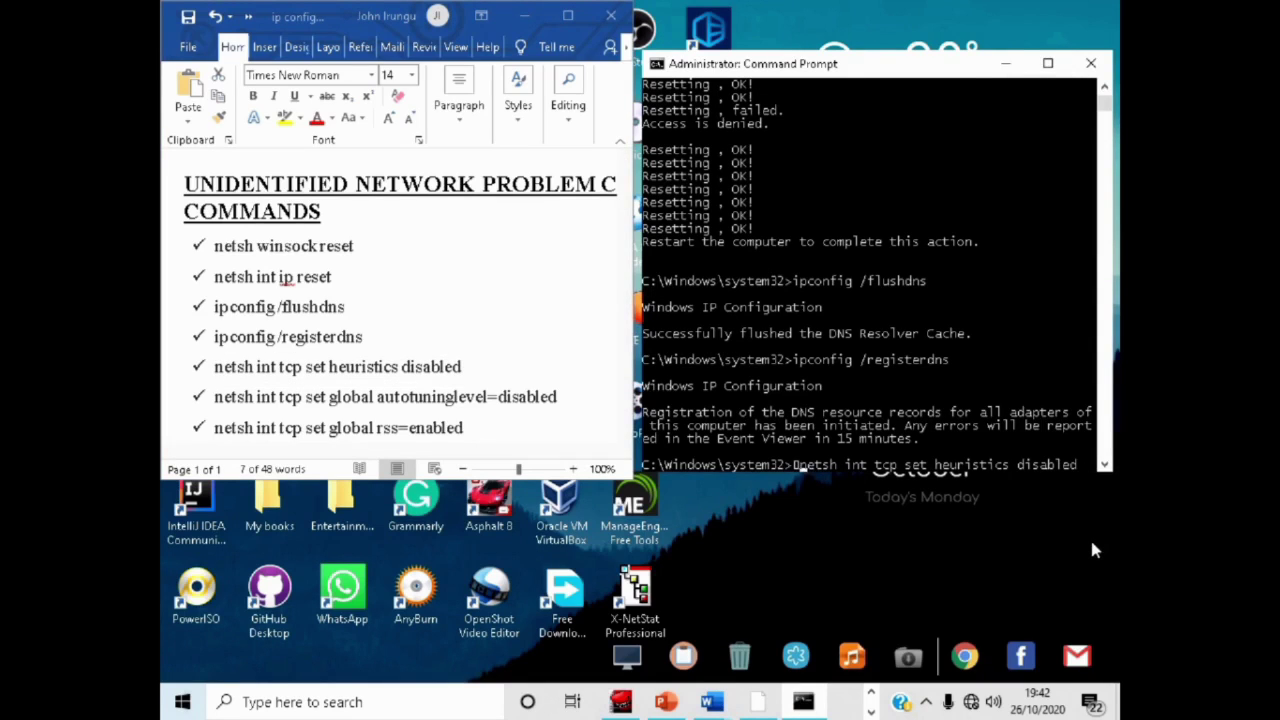
key(Return)
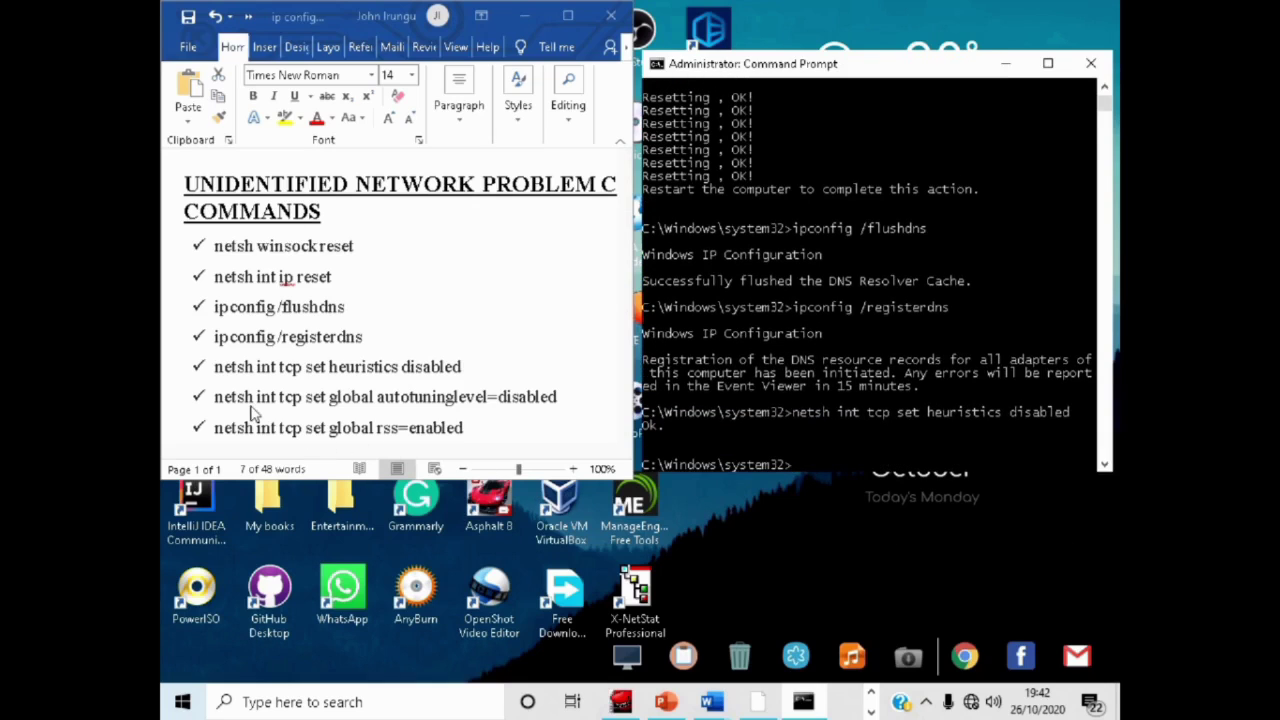
Step: Copy netsh int tcp set global autotuninglevel=disabled from the Word list into Command Prompt and run it without any stray leading character
drag(214, 367, 538, 396)
key(ctrl+c)
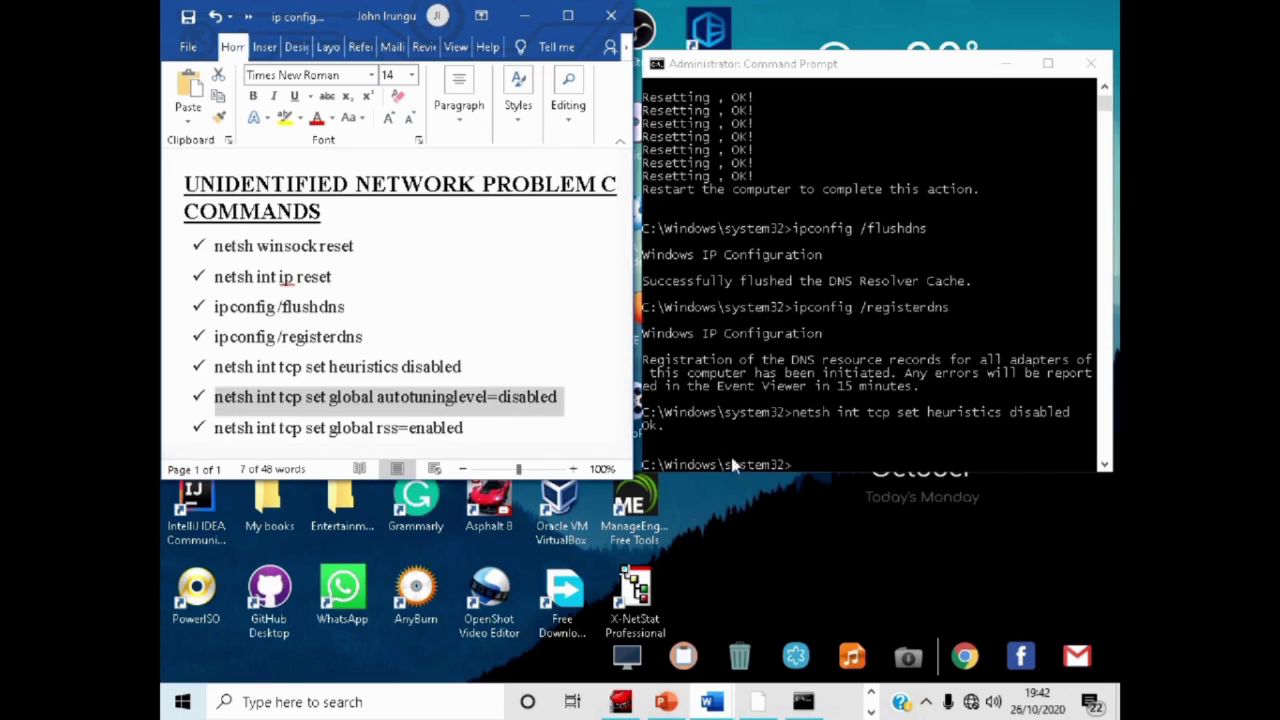
click(820, 462)
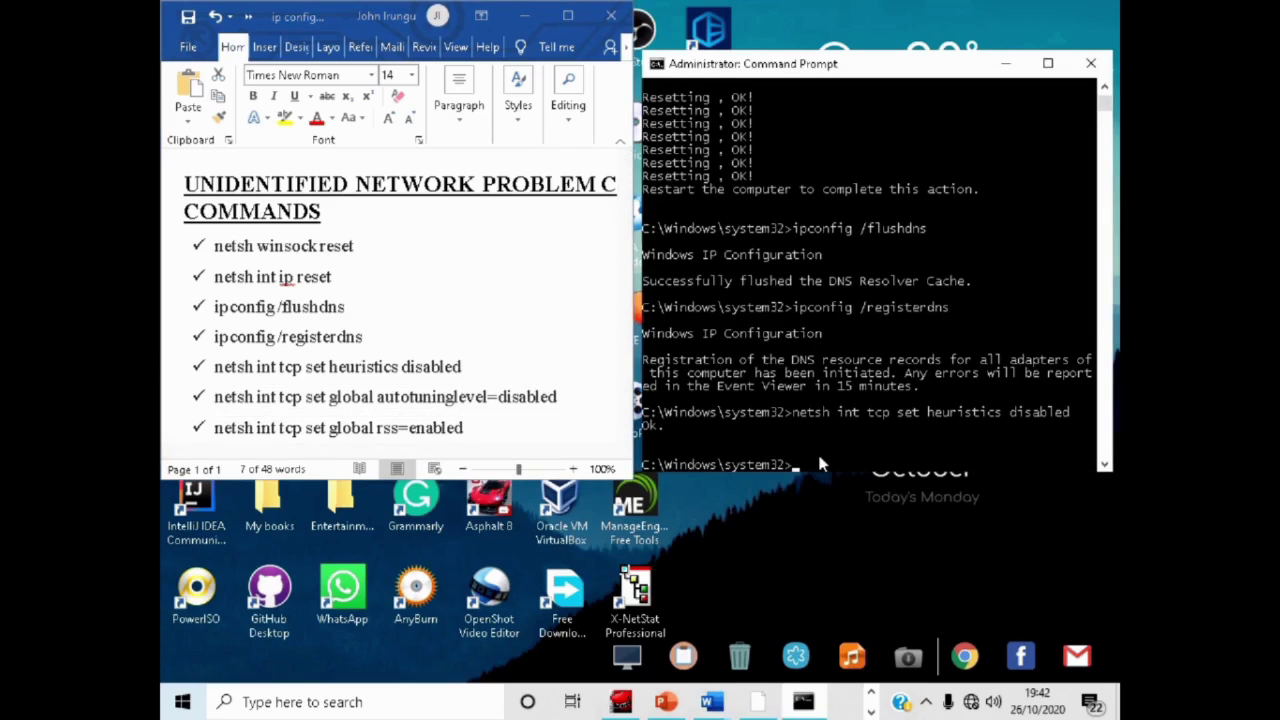
right_click(818, 462)
key(Left)
key(Left)
key(Left)
key(Left)
key(Left)
key(Left)
key(Left)
key(Left)
key(Left)
key(Left)
key(Left)
key(Left)
key(Left)
key(Left)
key(Left)
key(Left)
key(Left)
key(Left)
key(Left)
key(Left)
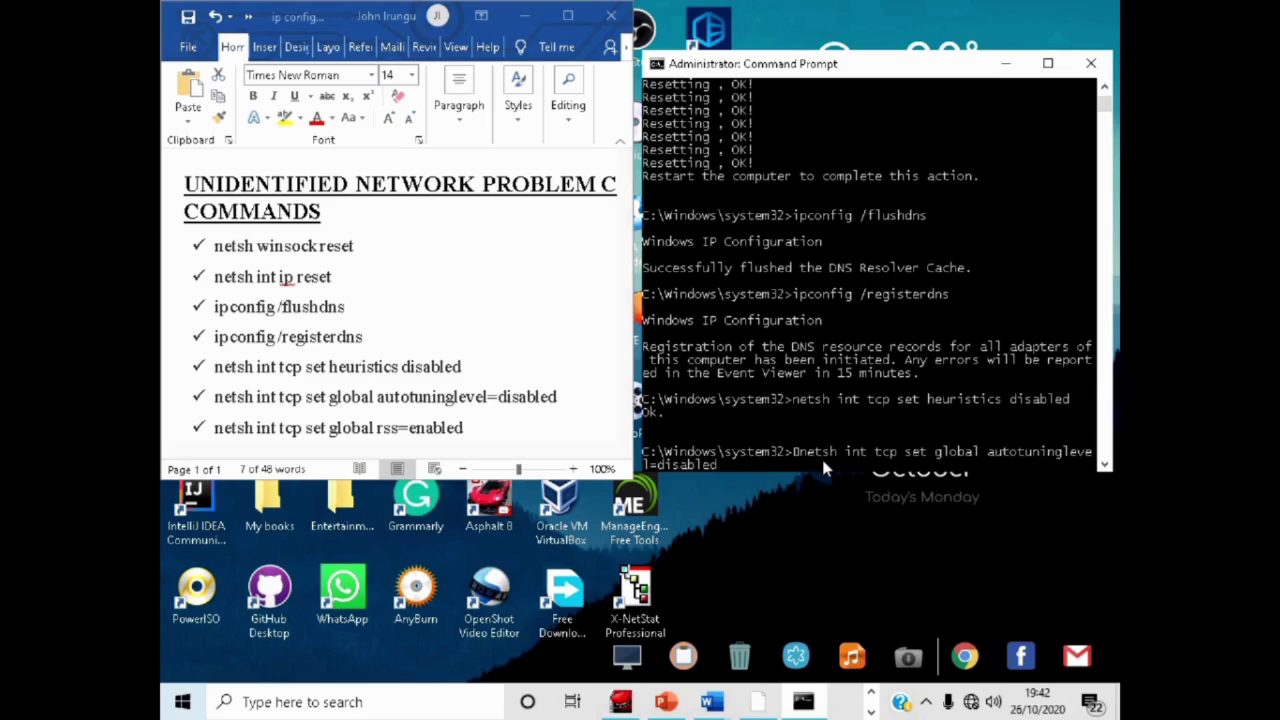
key(Return)
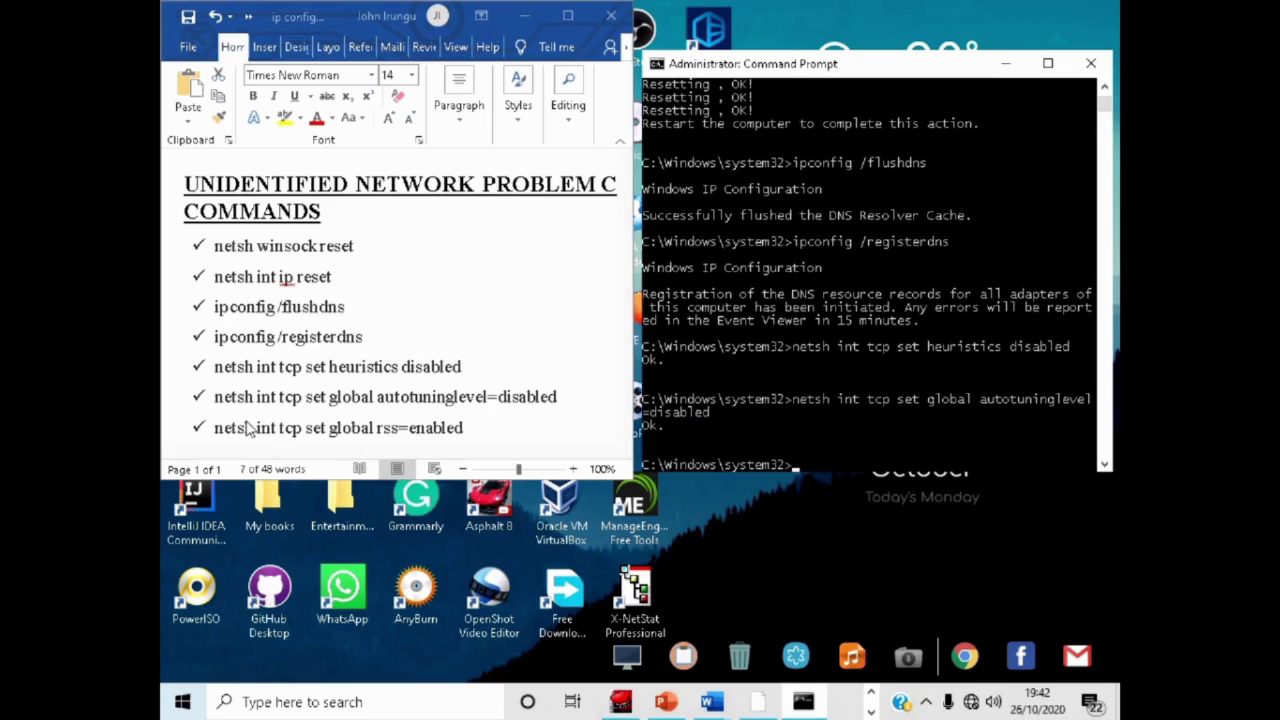
Step: Copy netsh int tcp set global rss=enabled from the Word list into Command Prompt and try to run it as pasted
click(216, 430)
key(shift+Up)
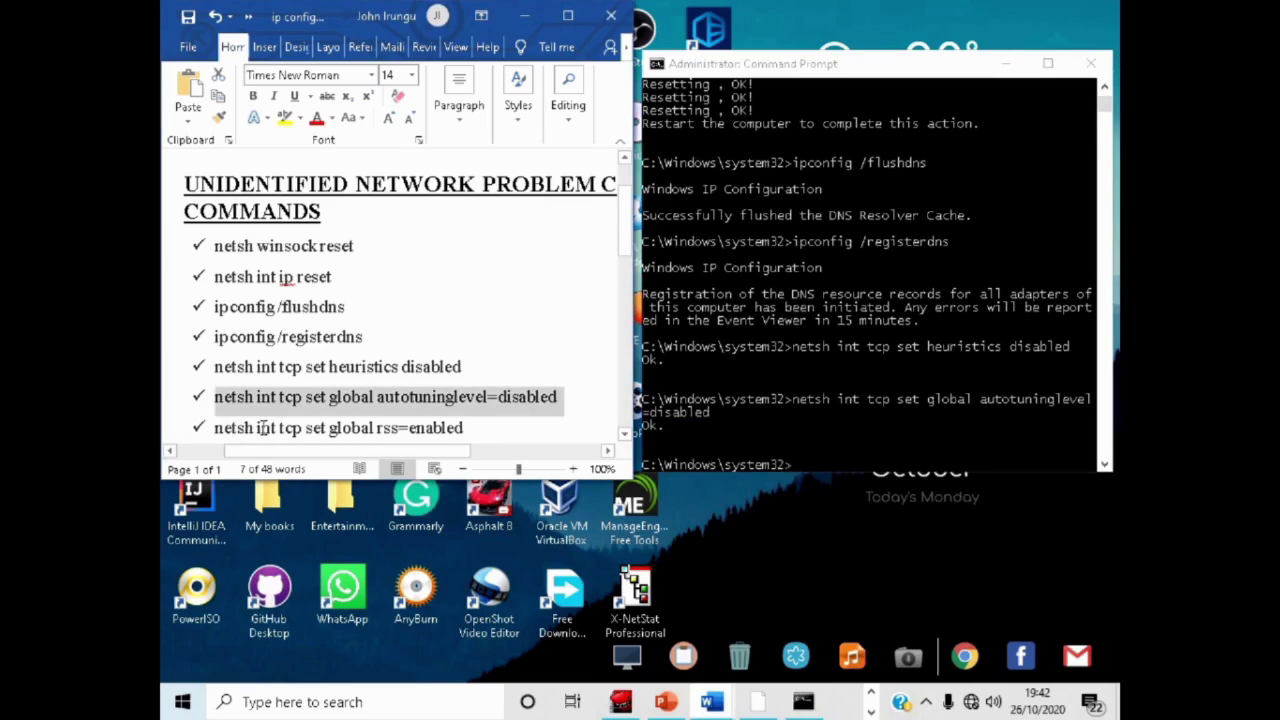
click(258, 428)
drag(216, 428, 474, 430)
key(ctrl+c)
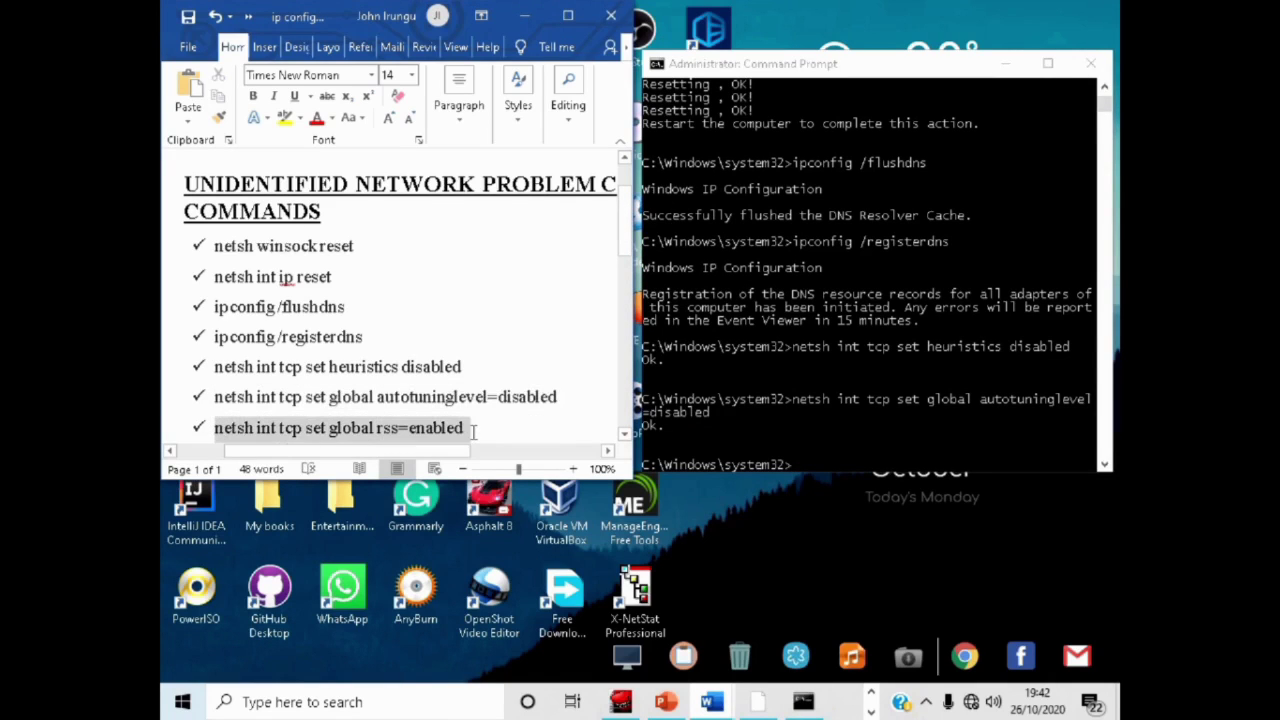
click(800, 469)
right_click(805, 466)
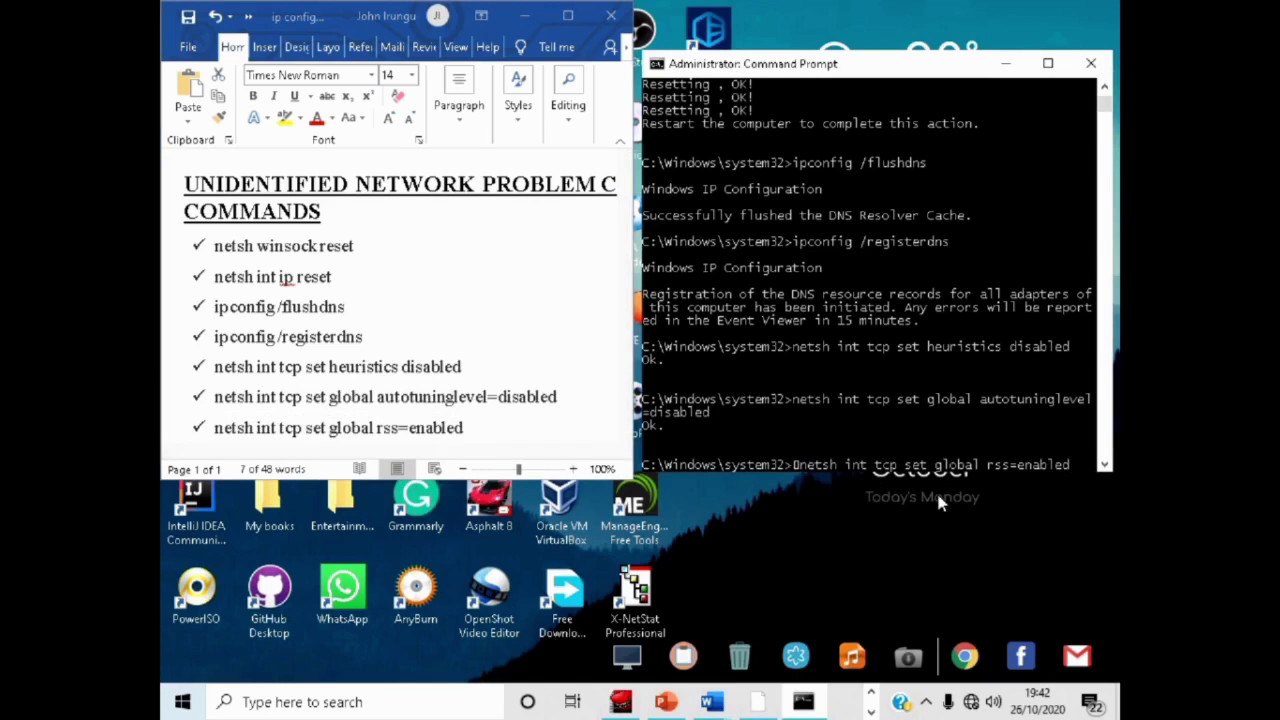
key(Return)
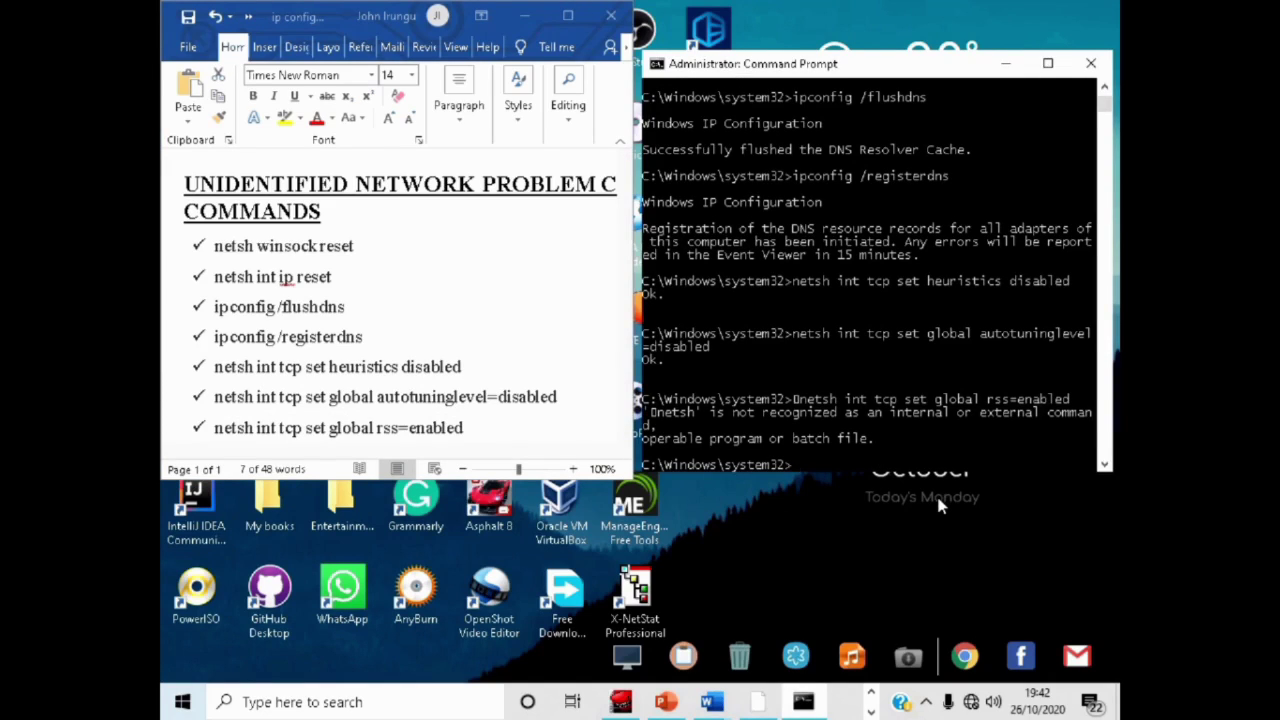
Step: Recall the rss=enabled command, delete the stray character in front of netsh, and run it again
key(Up)
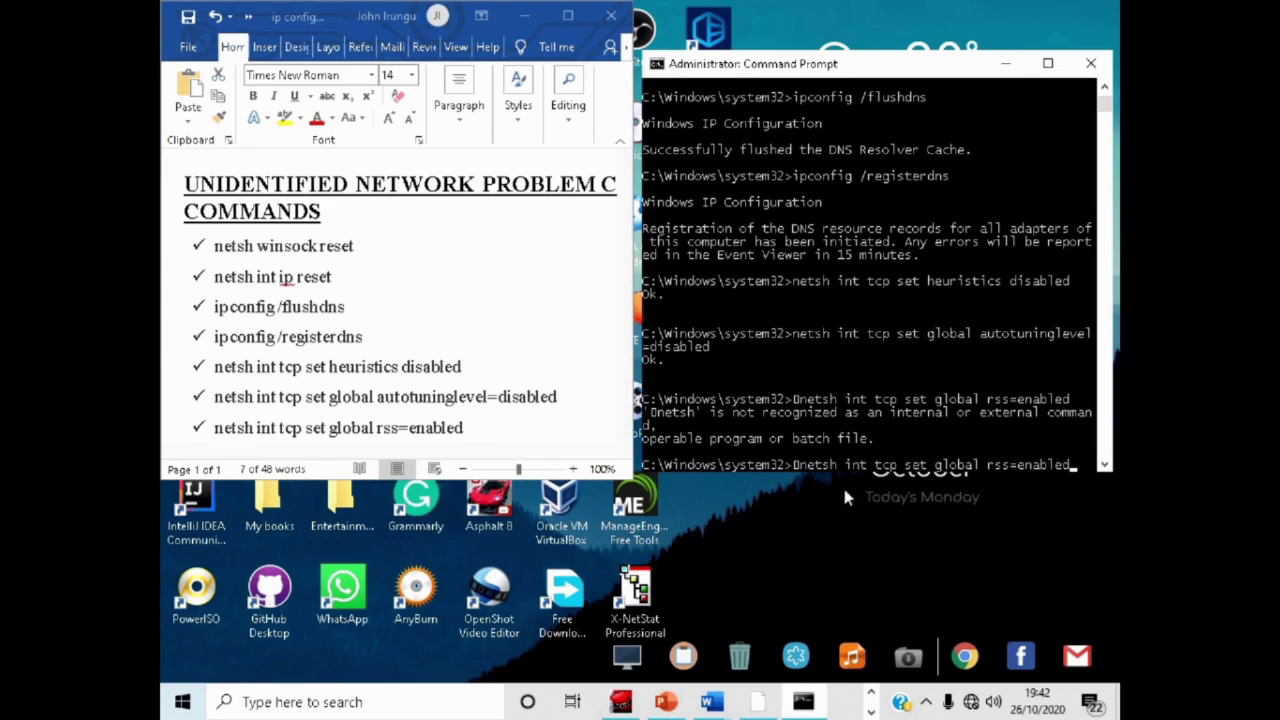
key(Left)
key(Left)
key(Left)
key(Left)
key(Left)
key(Left)
key(Left)
key(Left)
key(Left)
key(Left)
key(Left)
key(Left)
key(Left)
key(Left)
key(Left)
key(Left)
key(Left)
key(Left)
key(Left)
key(Left)
key(BackSpace)
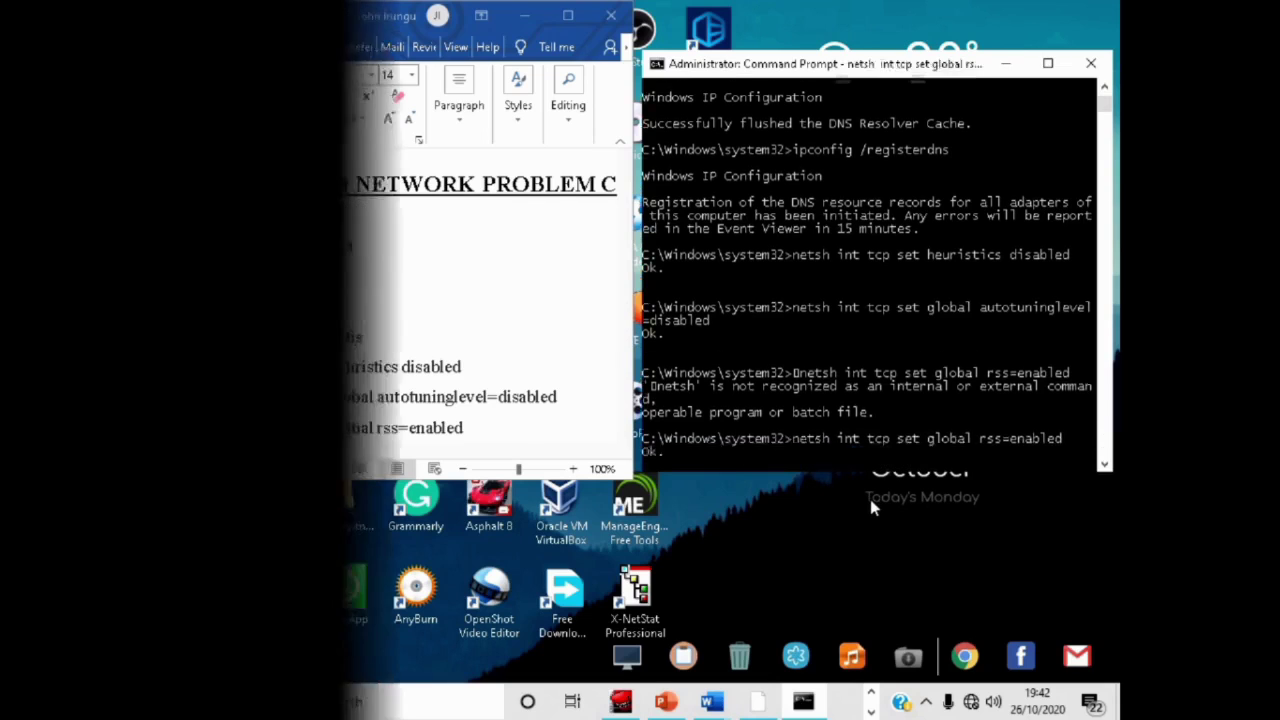
Step: Open Device Manager in a maximized window and expand the Network adapters category
text(Device)
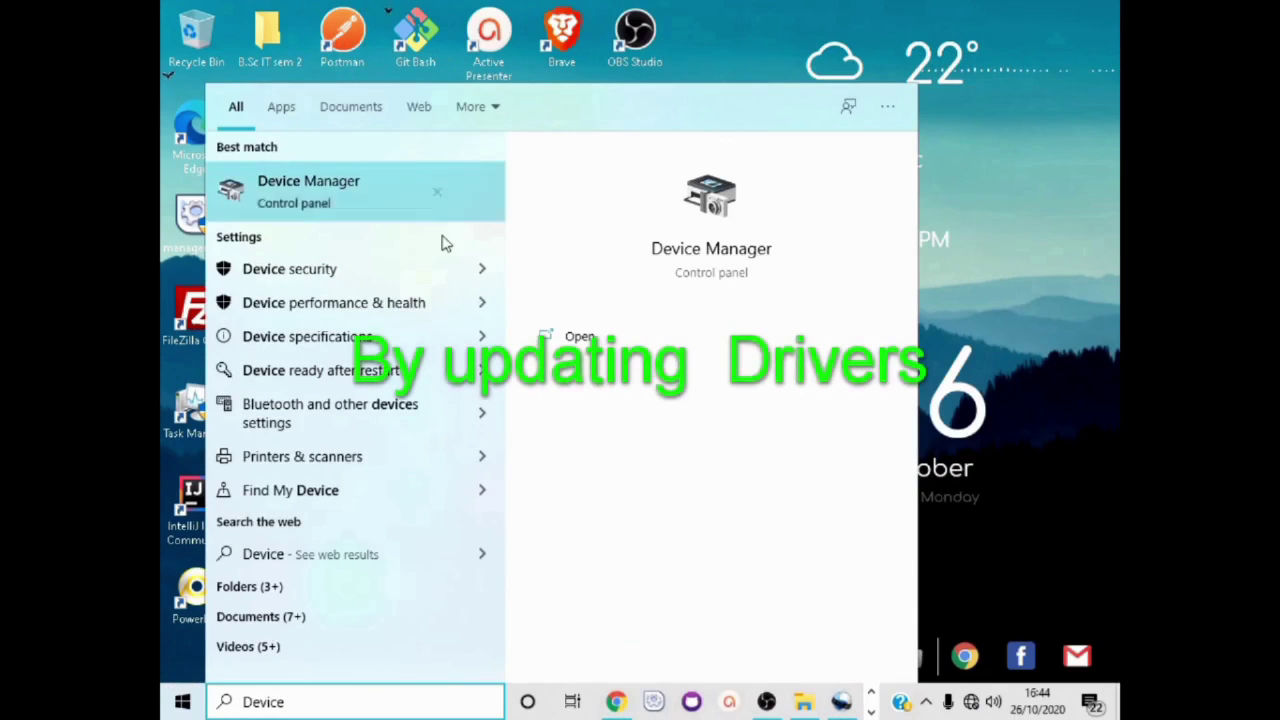
click(430, 190)
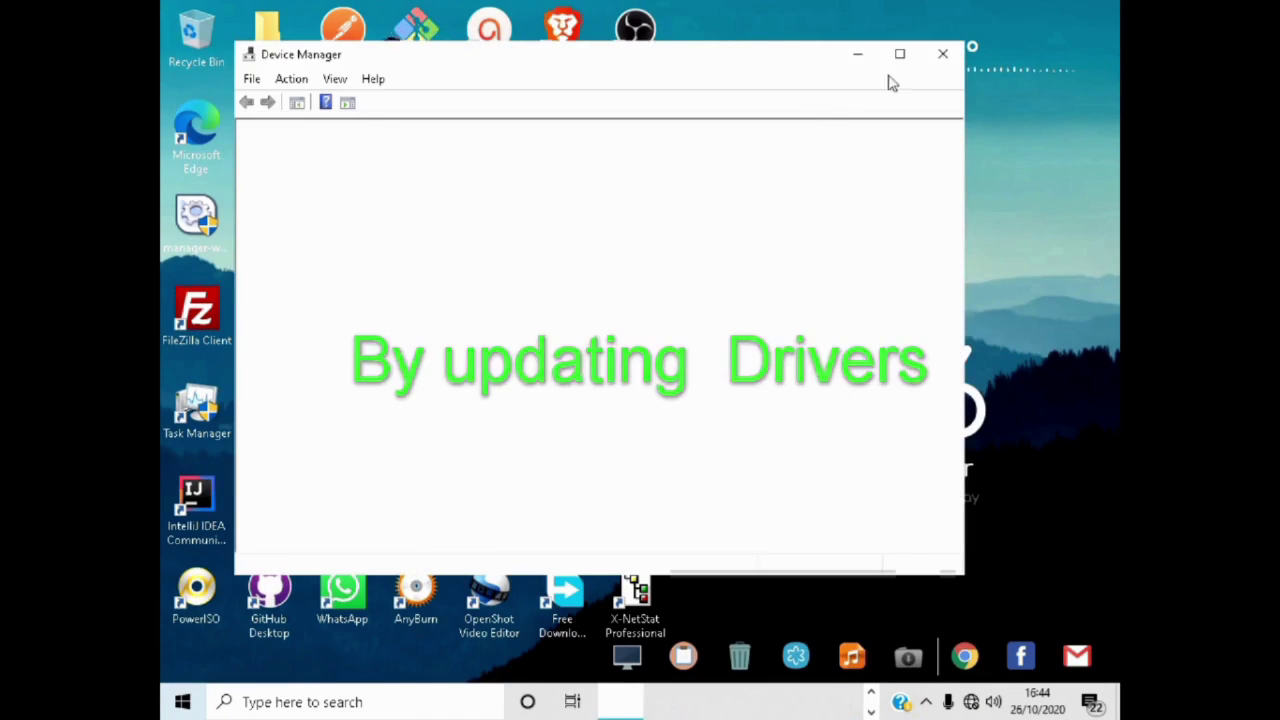
click(900, 53)
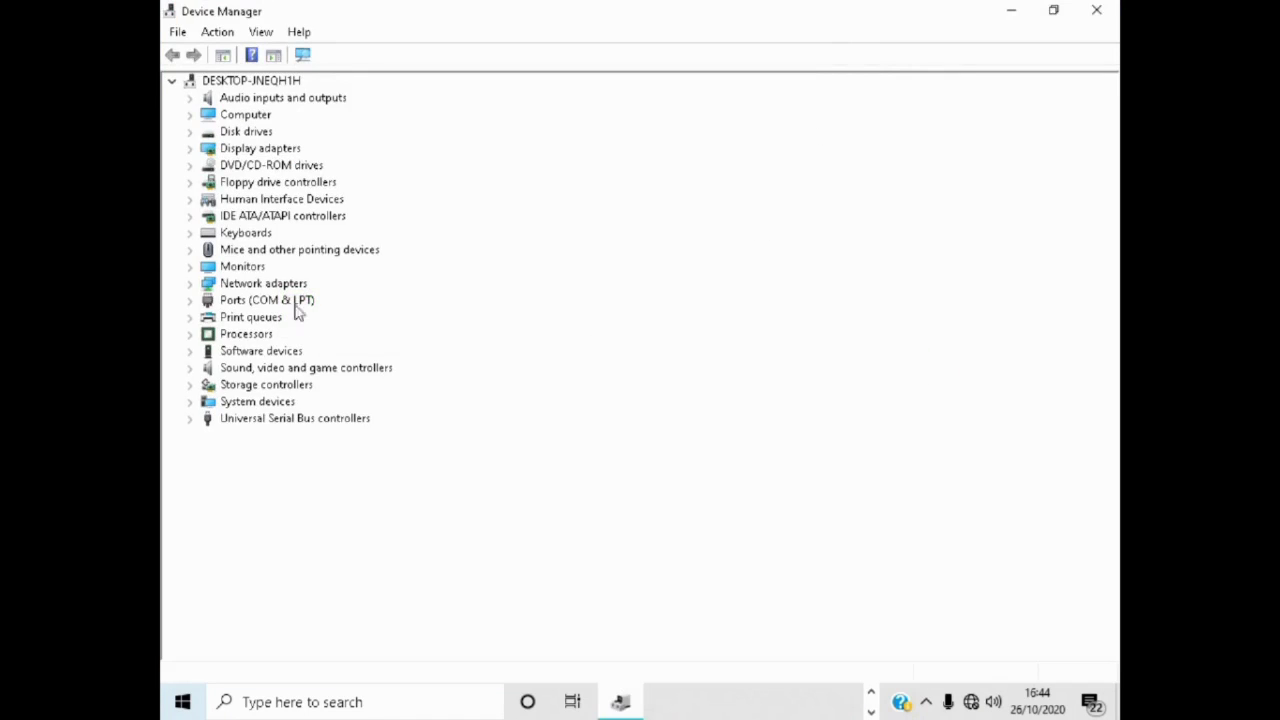
click(189, 284)
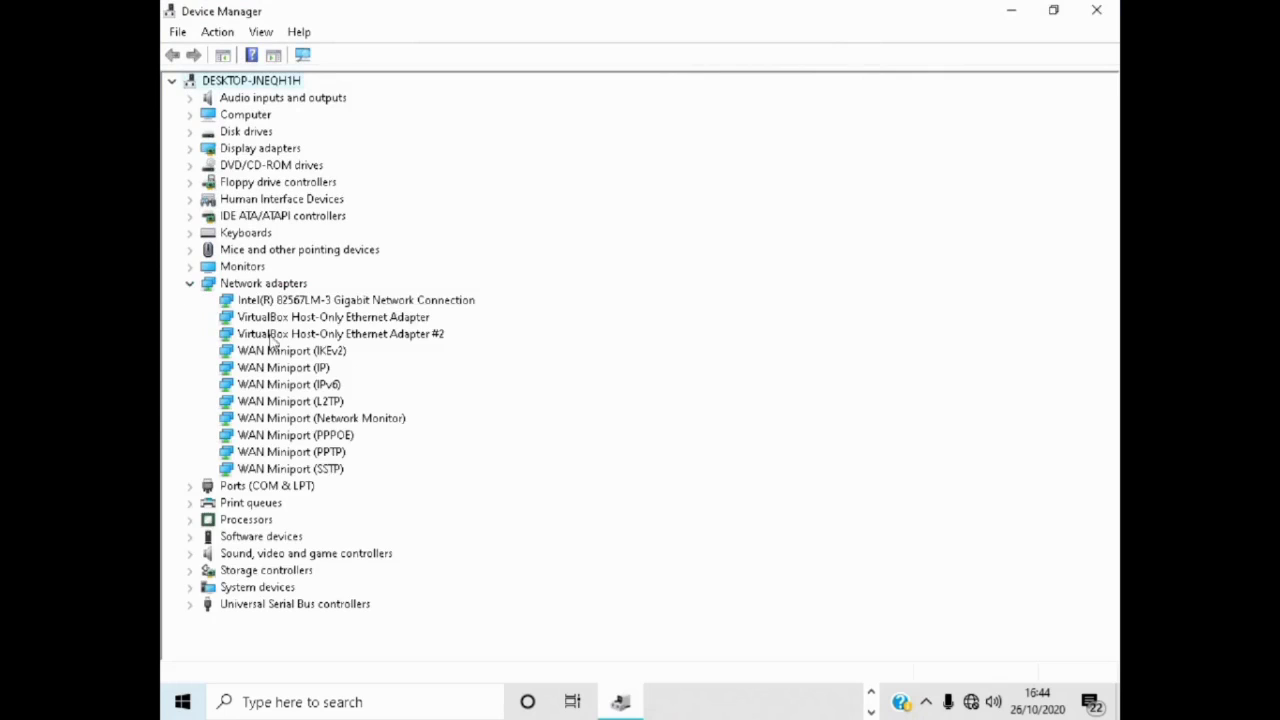
Step: Search automatically for an updated driver for the Intel(R) 82567LM-3 Gigabit Network Connection, then close the wizard and minimize Device Manager
right_click(274, 305)
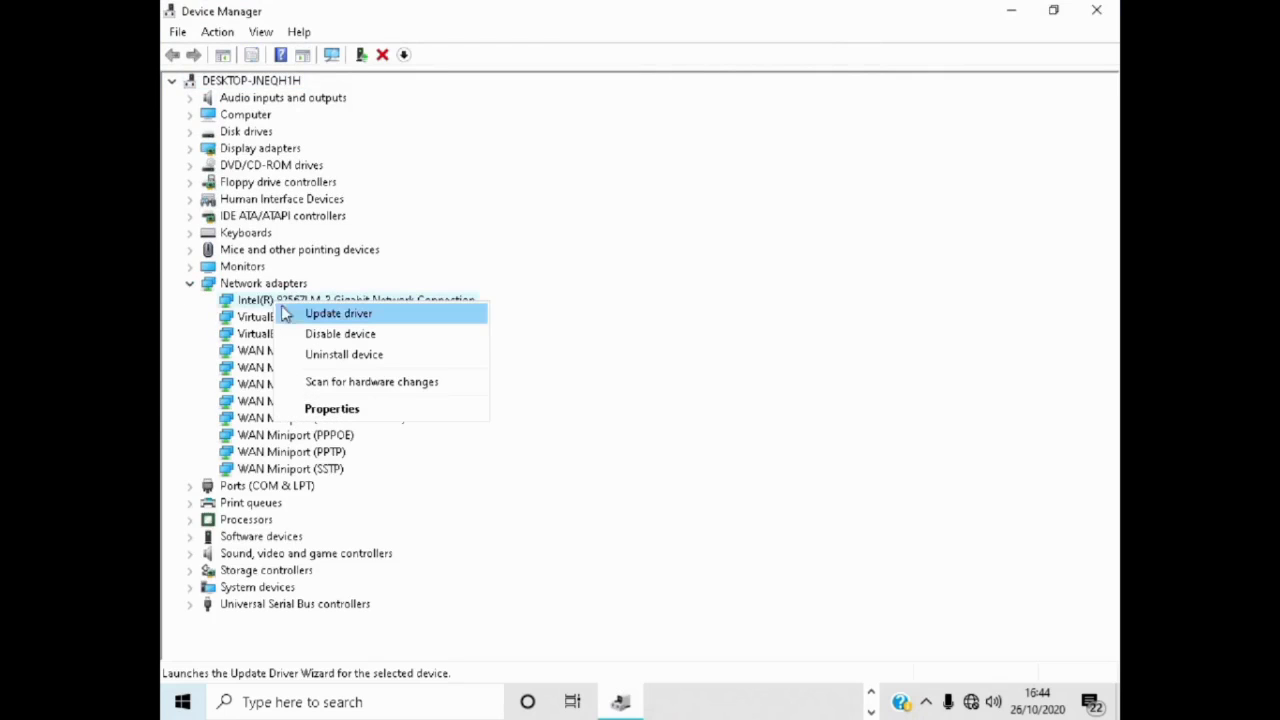
click(349, 316)
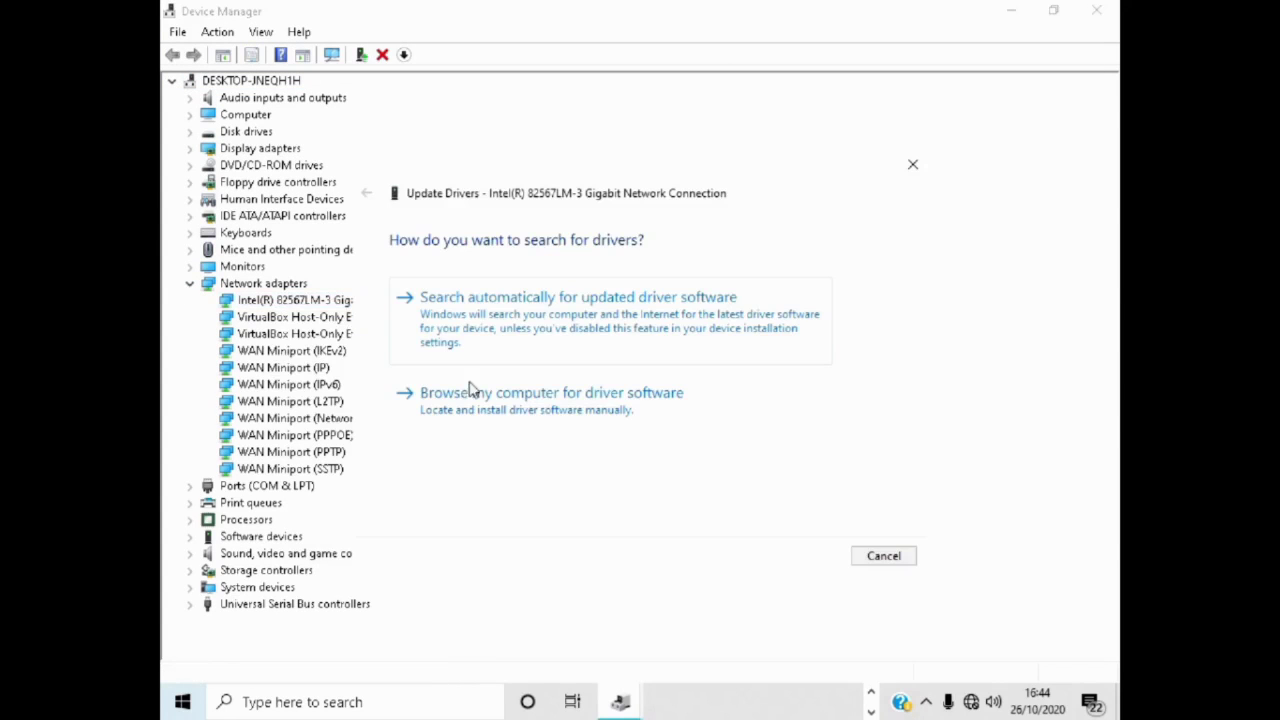
click(530, 328)
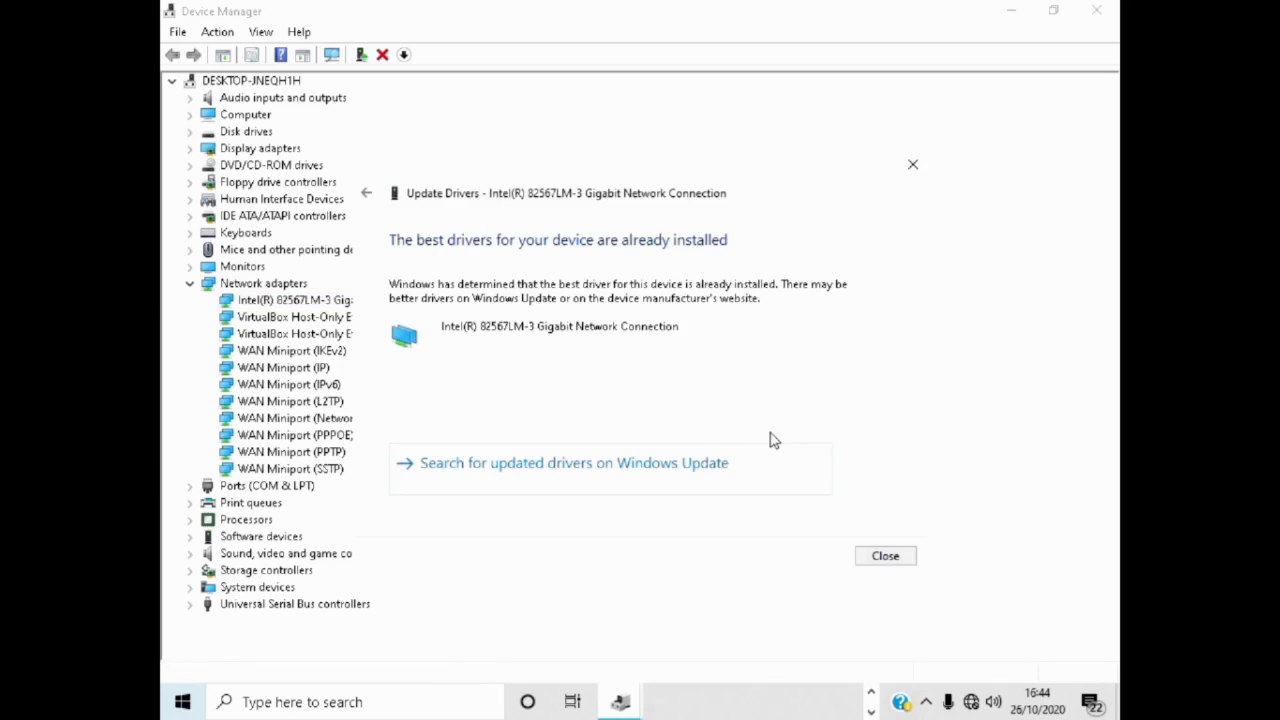
click(885, 557)
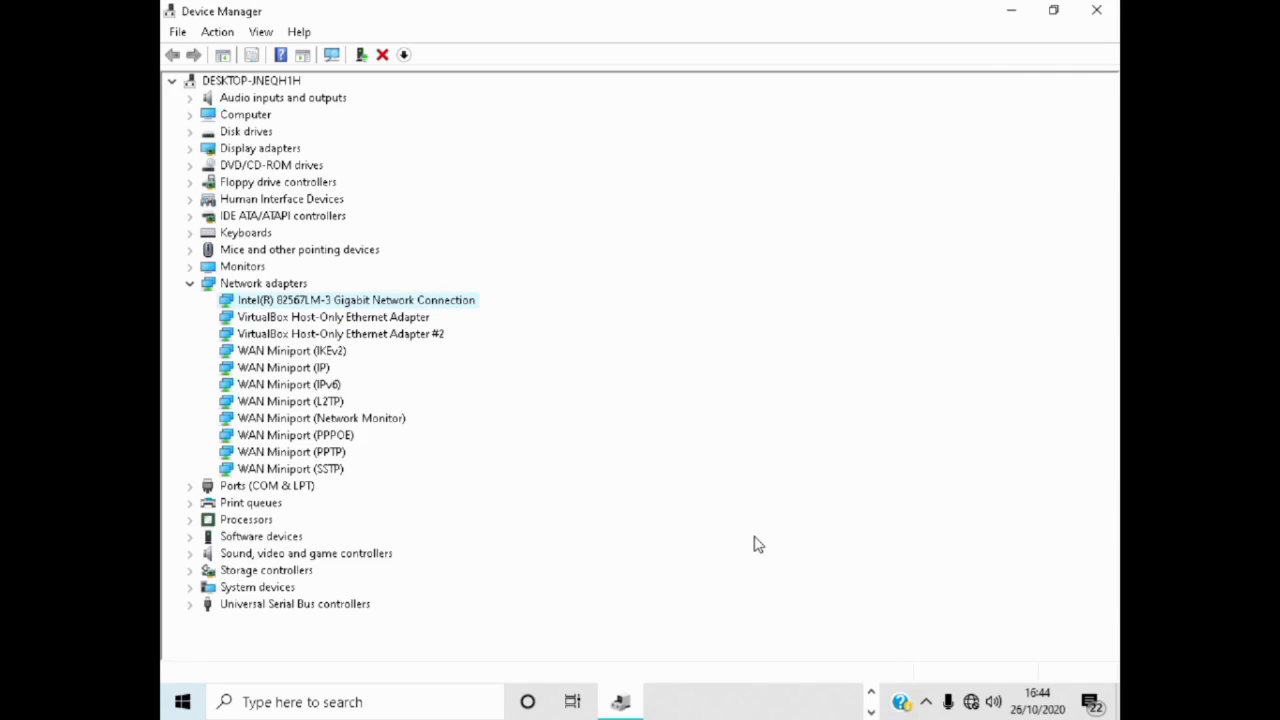
click(1010, 10)
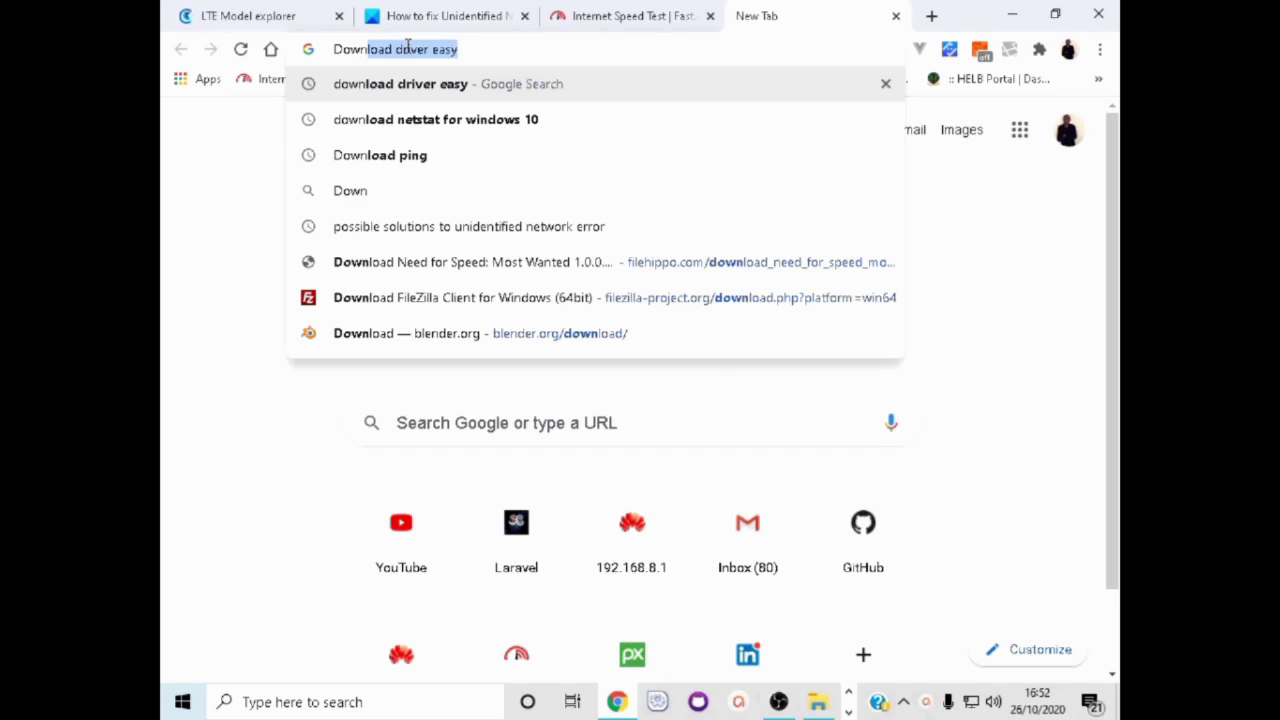
Step: Search Google in Chrome for "download driver easy" and open the Download FREE version page on drivereasy.com
text(loia)
key(BackSpace)
key(BackSpace)
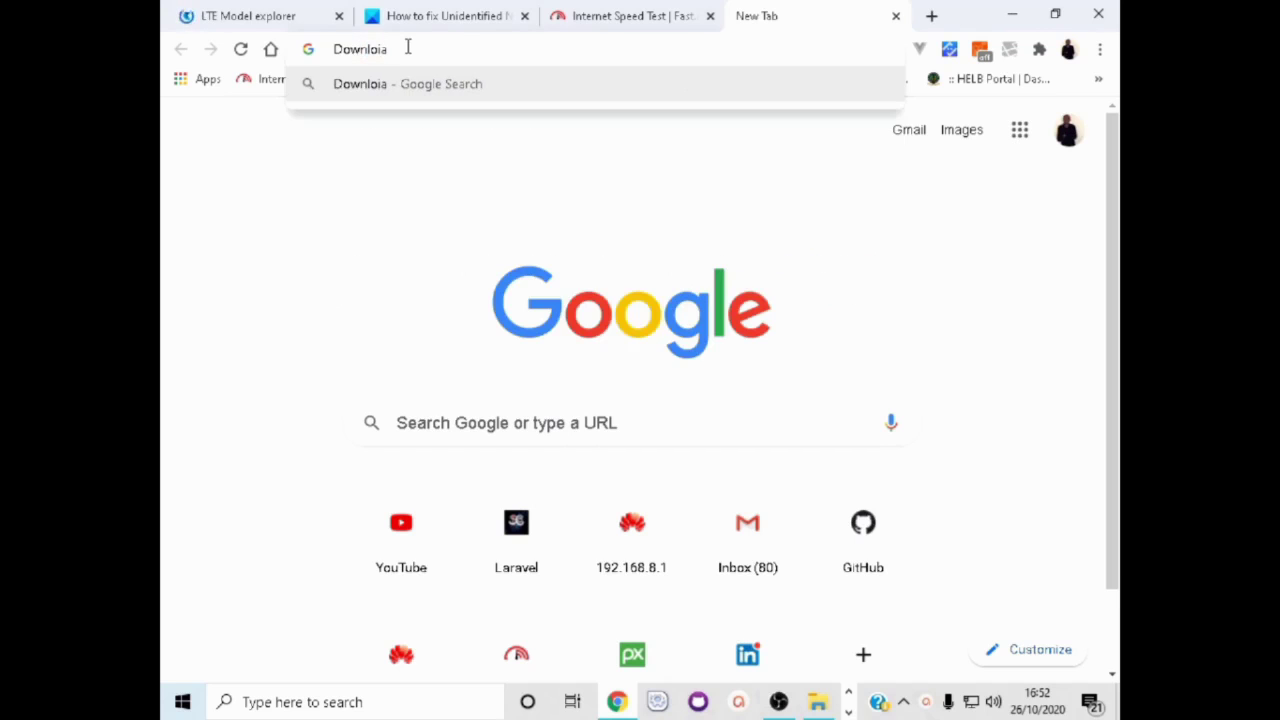
key(Down)
key(Return)
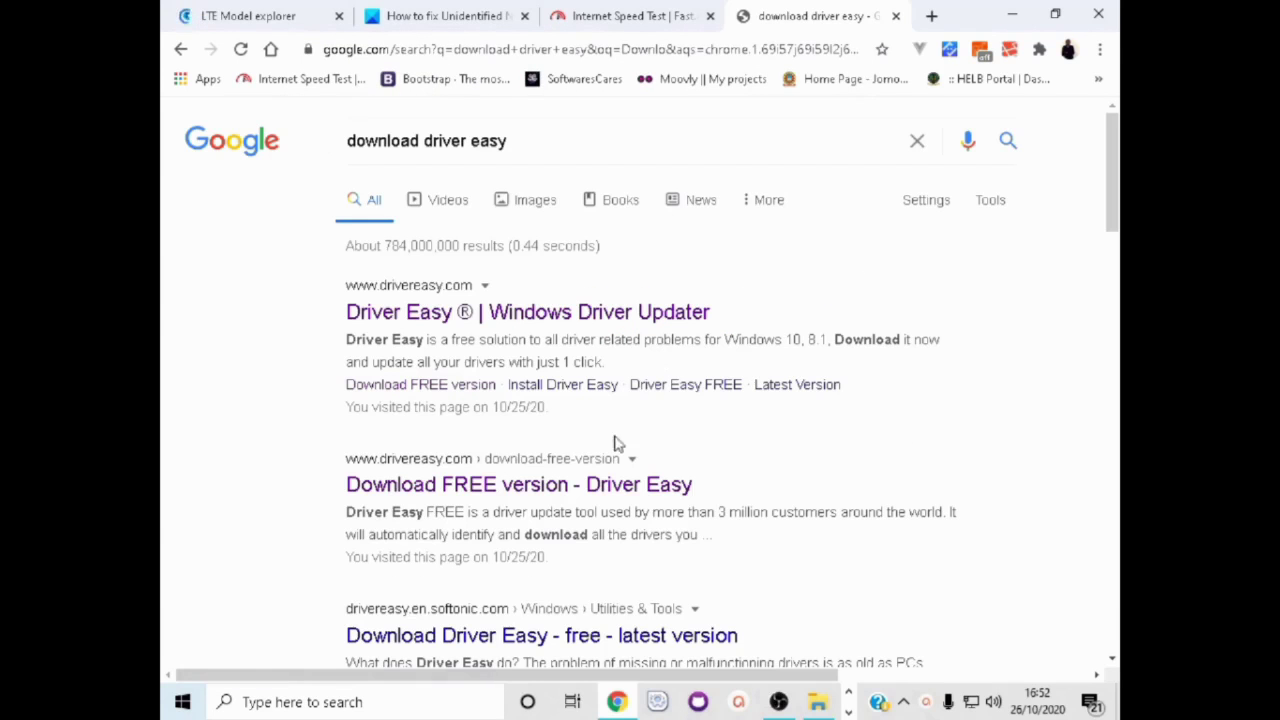
click(592, 484)
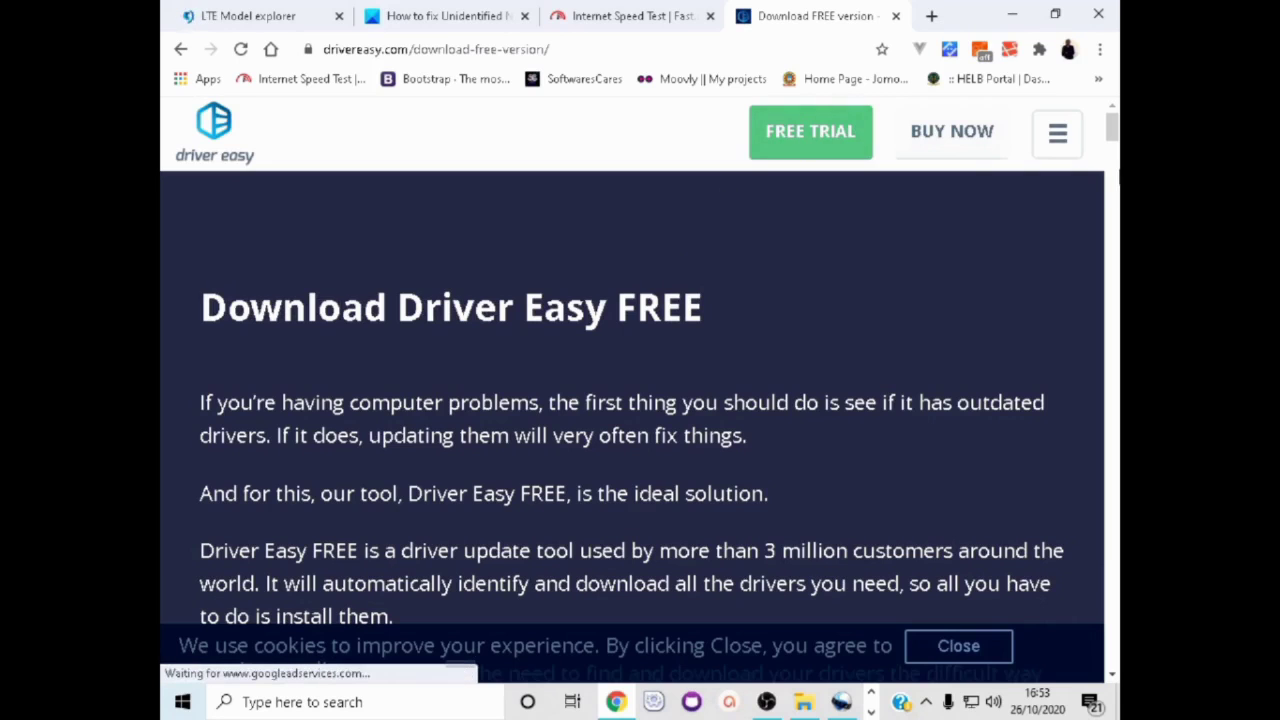
Step: Download DriverEasy_Setup.exe from the Driver Easy FREE page through Free Download Manager
scroll(630, 400, down, 5)
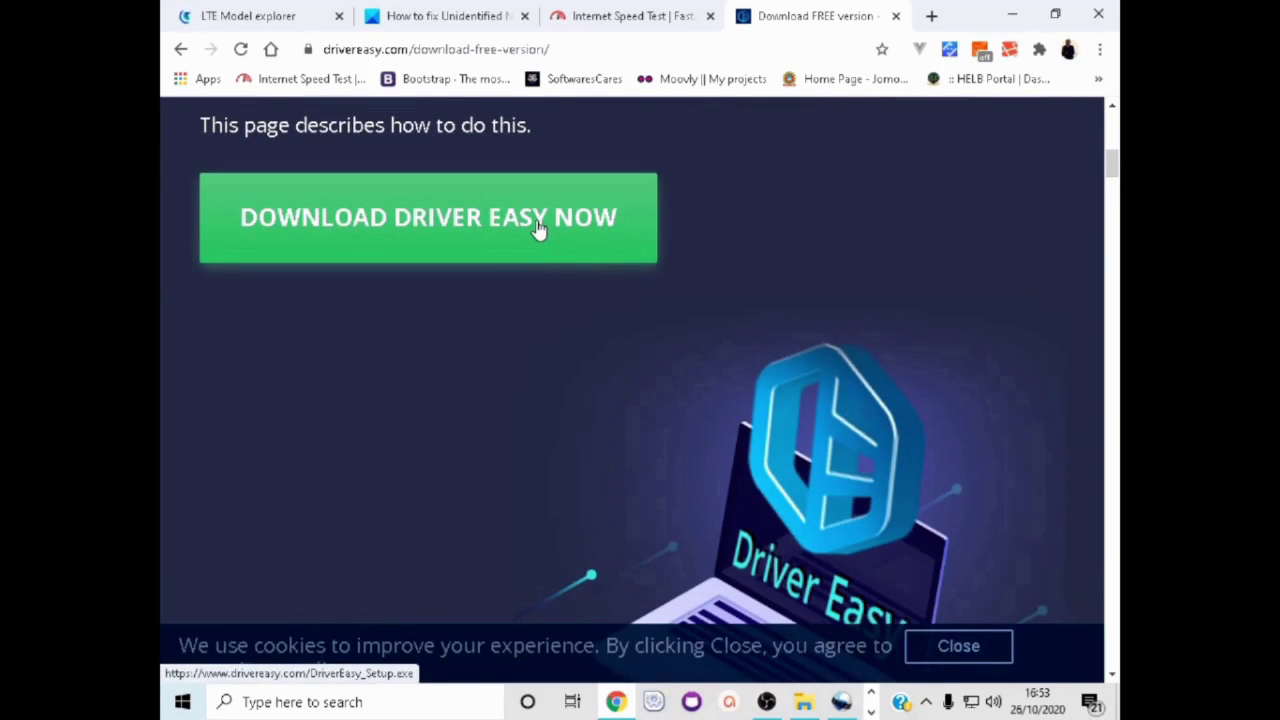
click(539, 229)
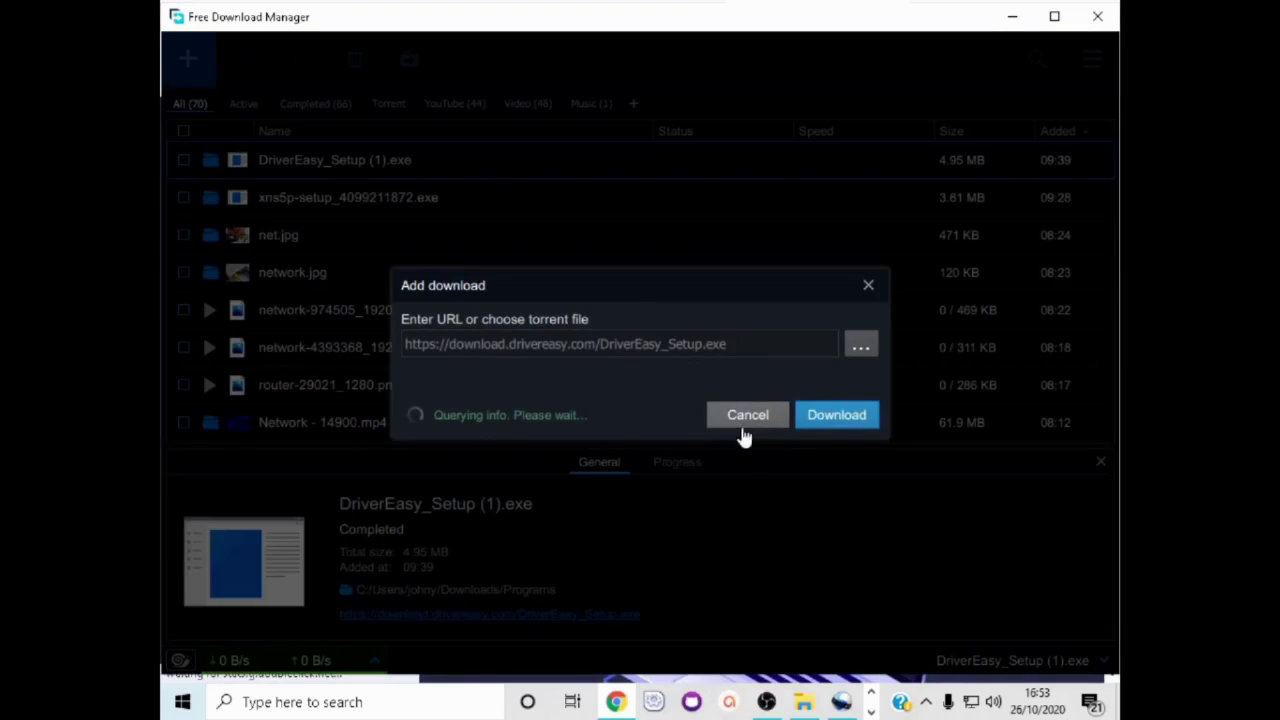
click(838, 420)
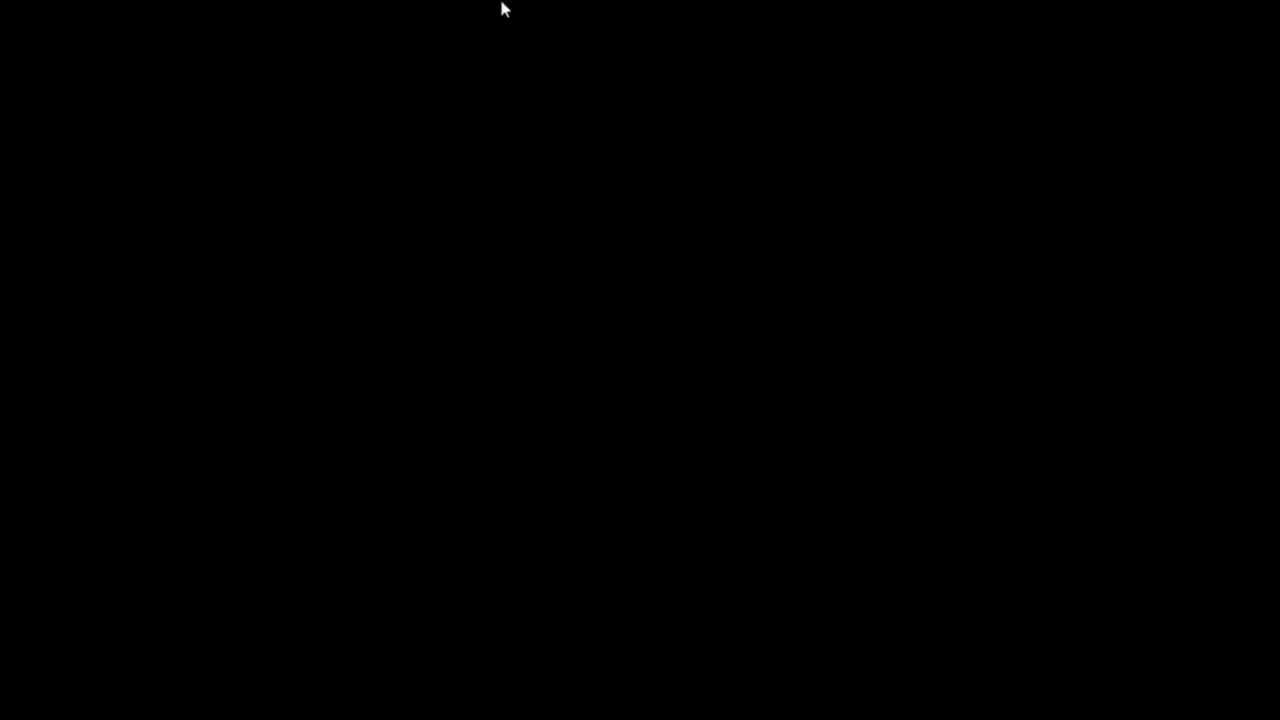
Step: Minimize Free Download Manager and install Driver Easy 5.6.15 with the default options
click(803, 449)
click(660, 398)
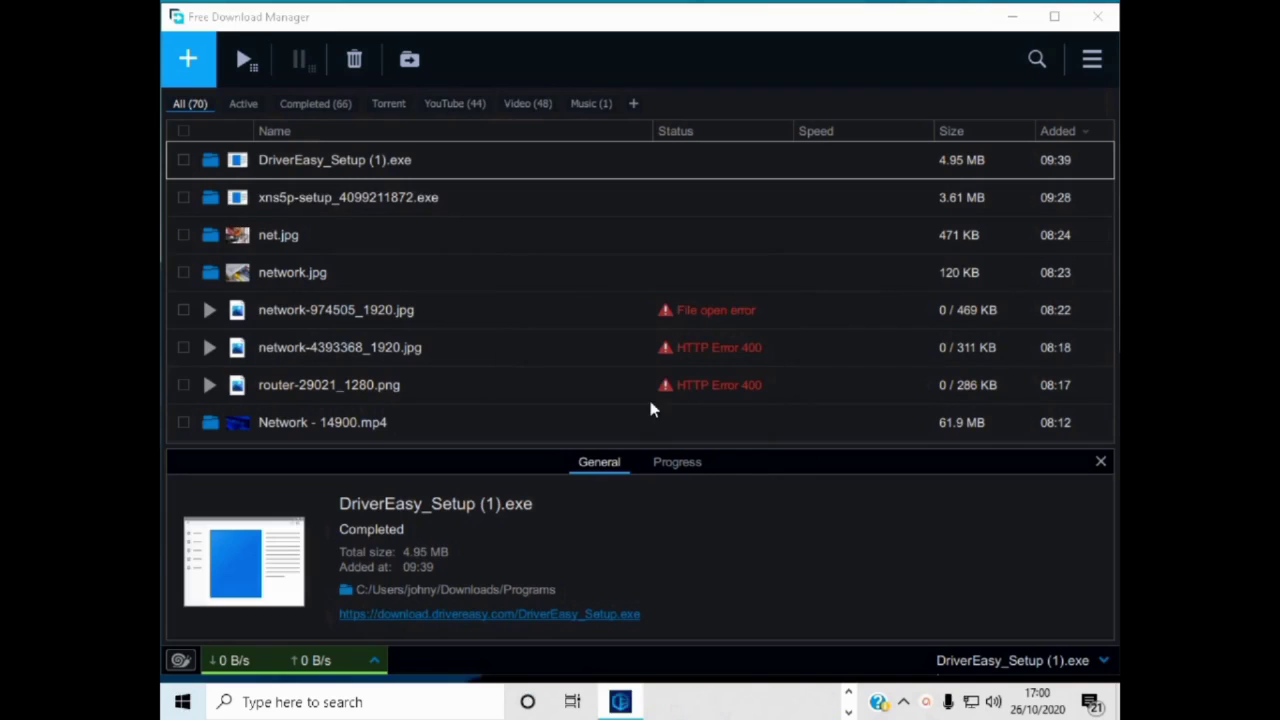
click(1010, 18)
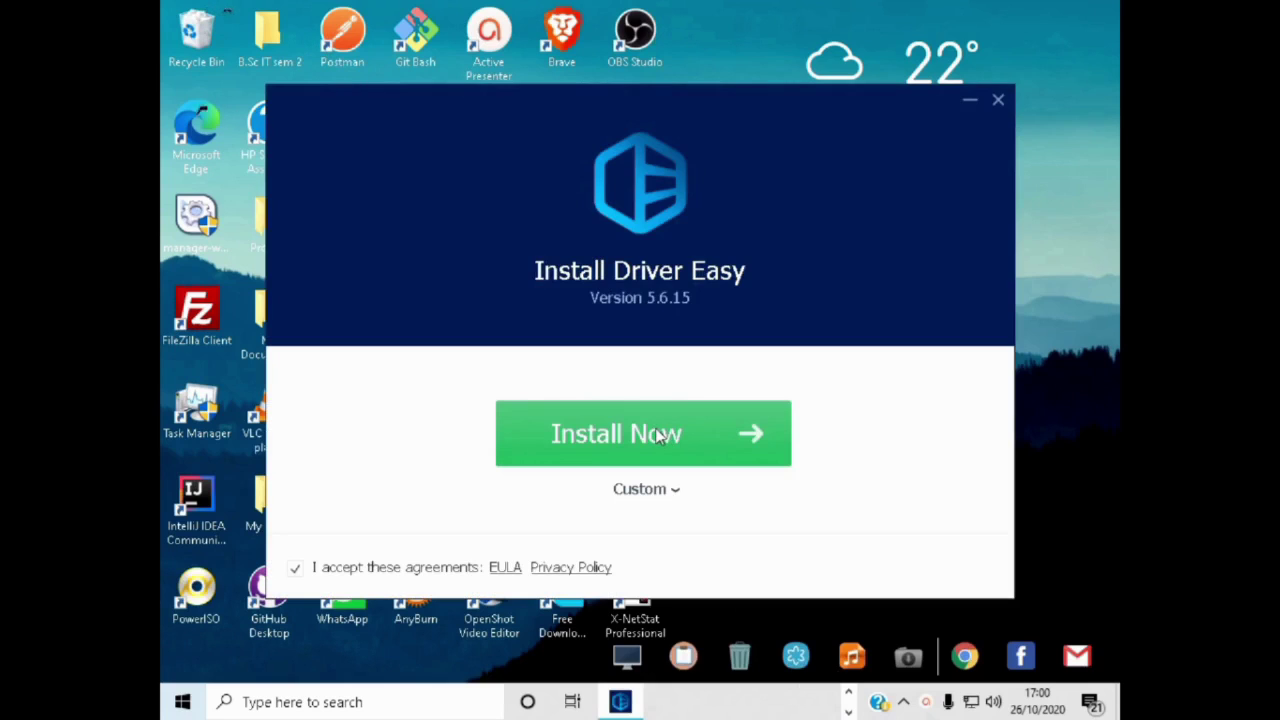
click(659, 436)
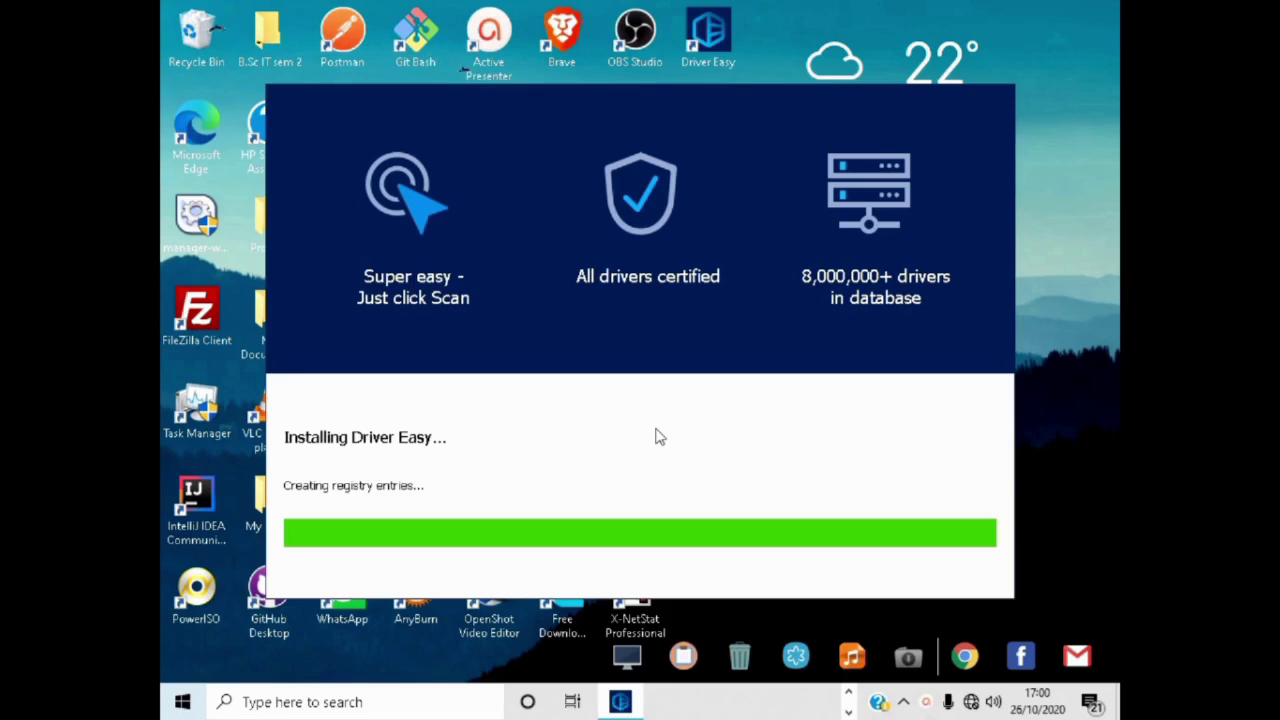
Step: Finish the Driver Easy setup, scan the computer's drivers, and look through the list of scanned drivers
click(681, 432)
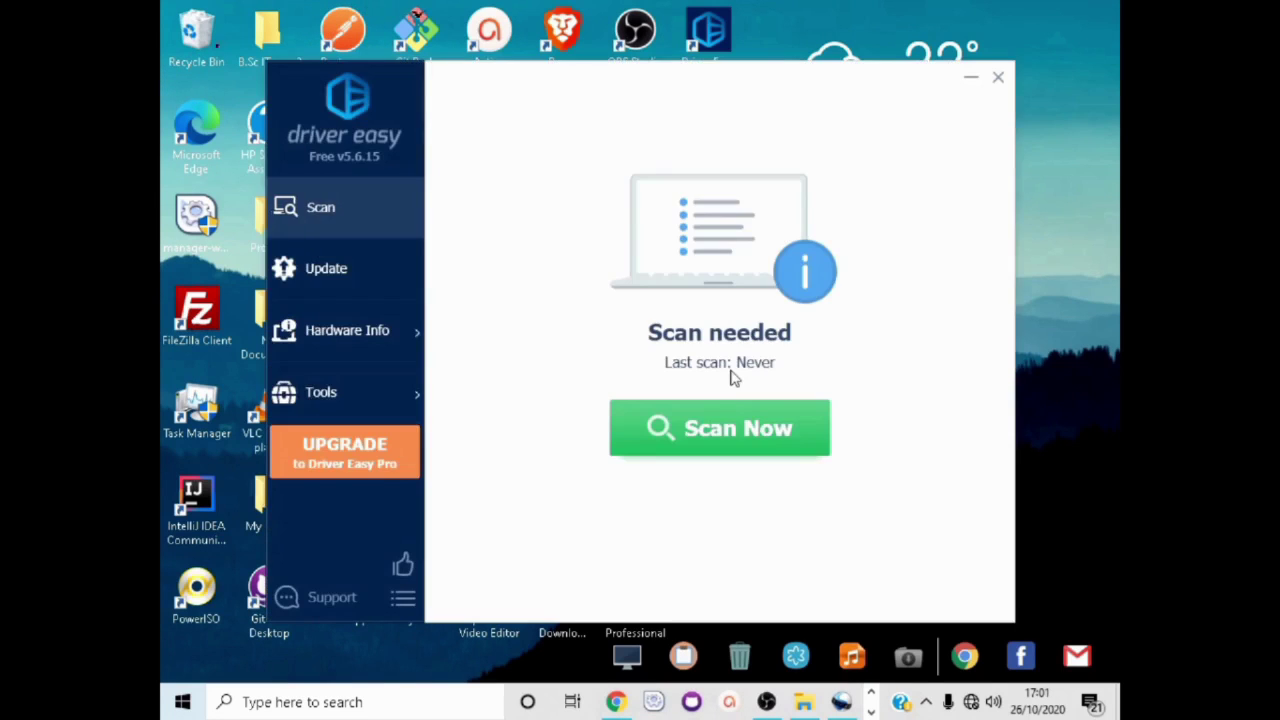
click(689, 438)
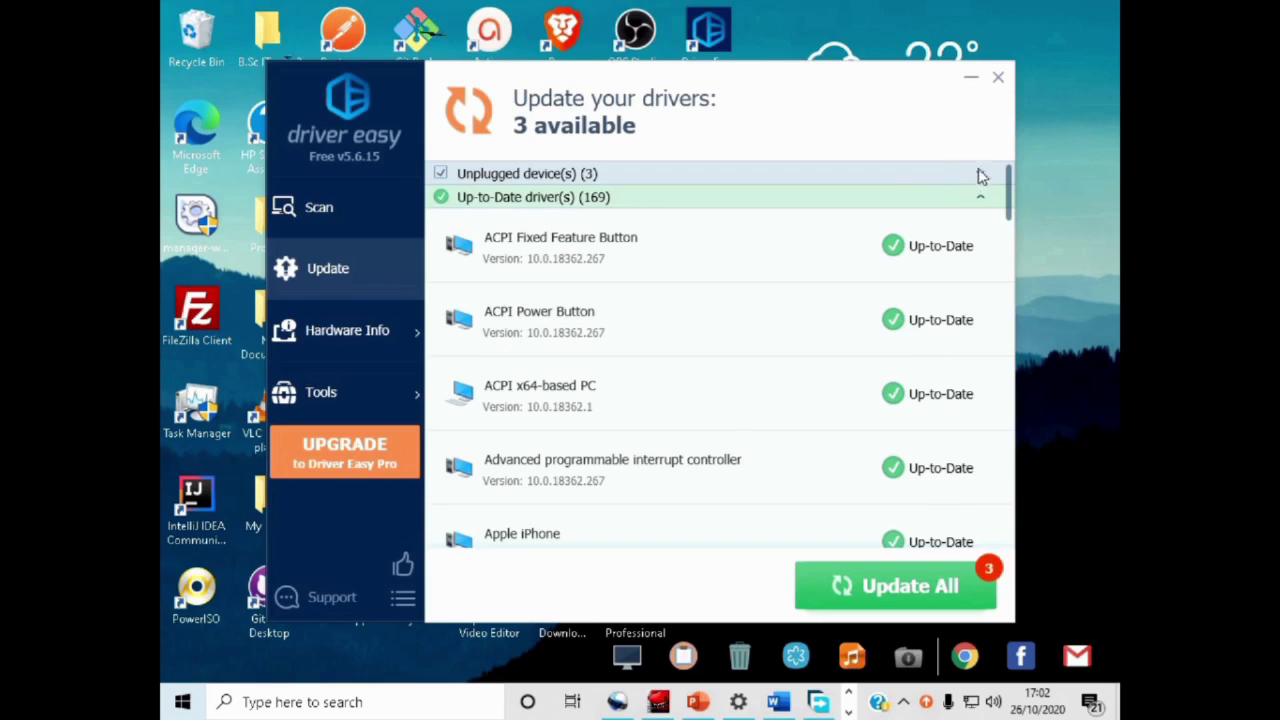
drag(1005, 185, 1023, 524)
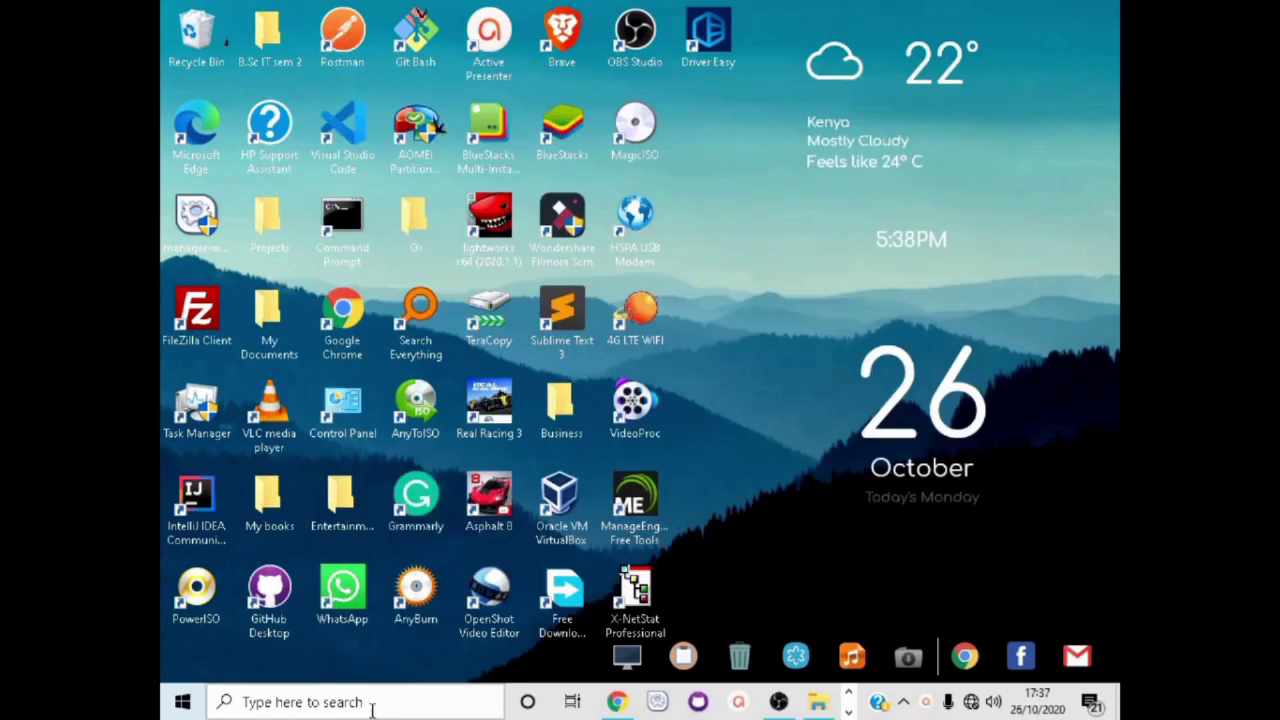
Step: Find and open Control Panel, then go through its network section to the Network Connections list
click(349, 702)
text(C)
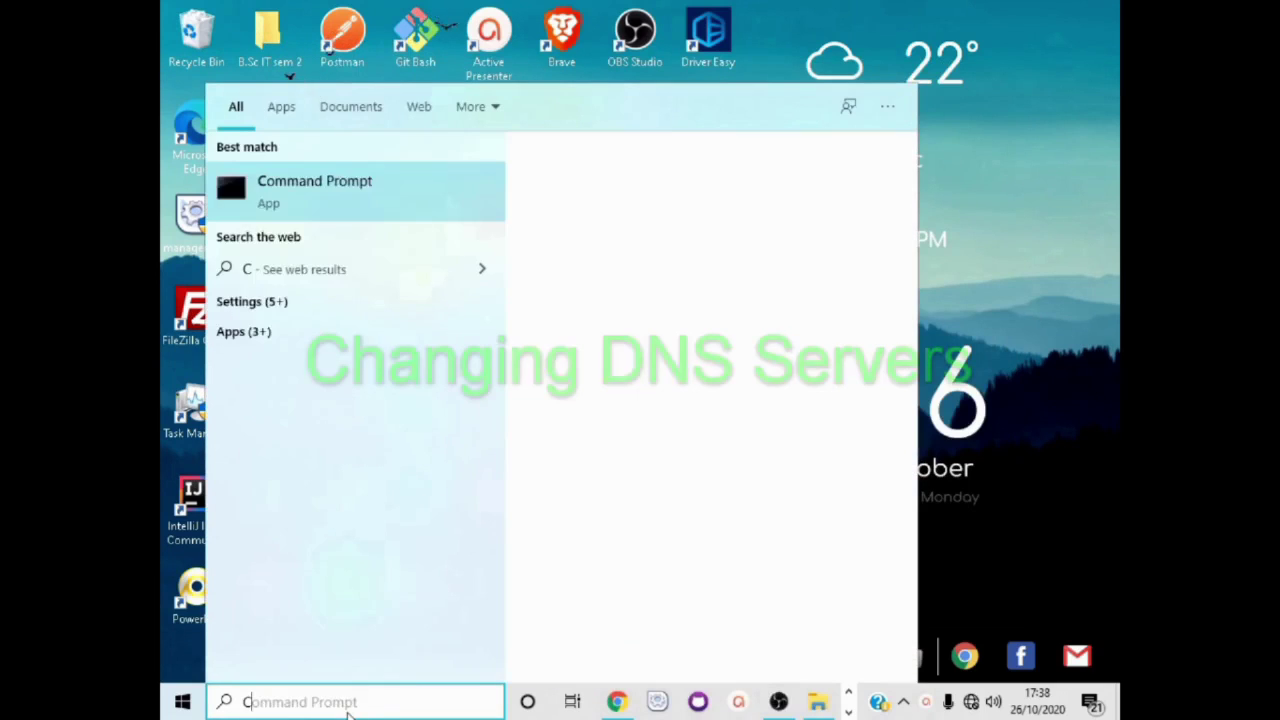
text(ontro)
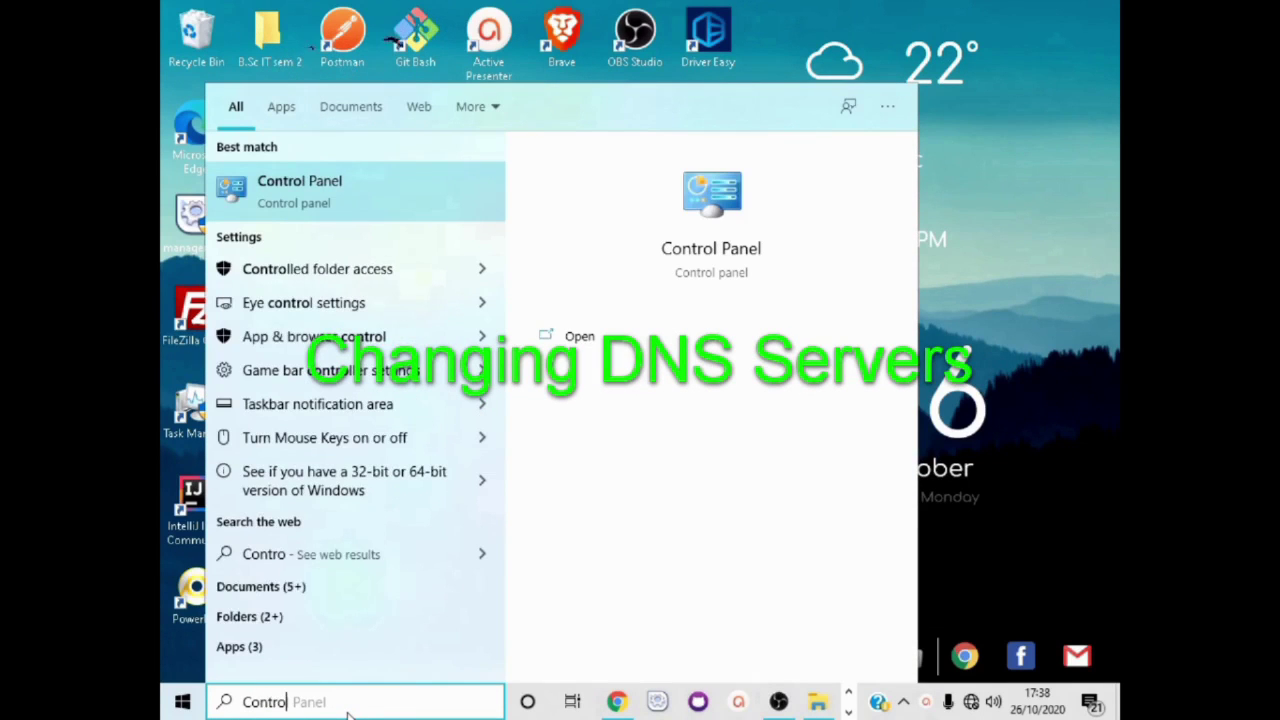
click(700, 265)
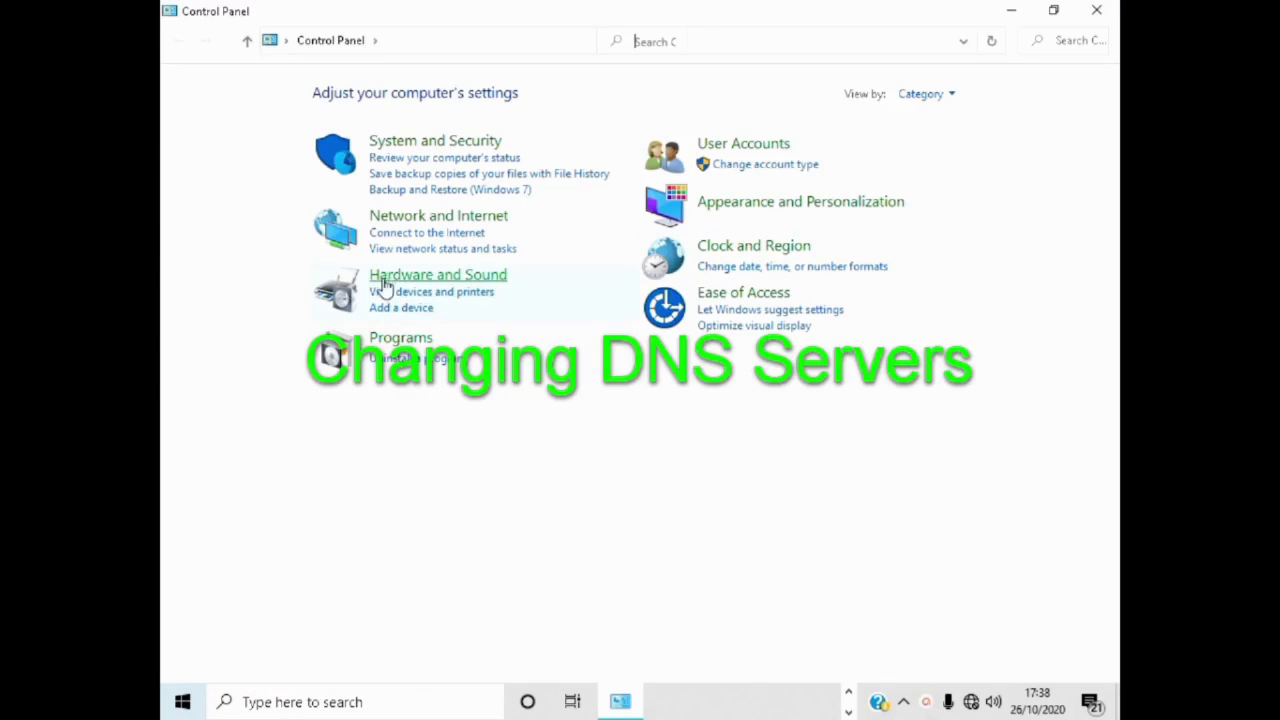
click(390, 250)
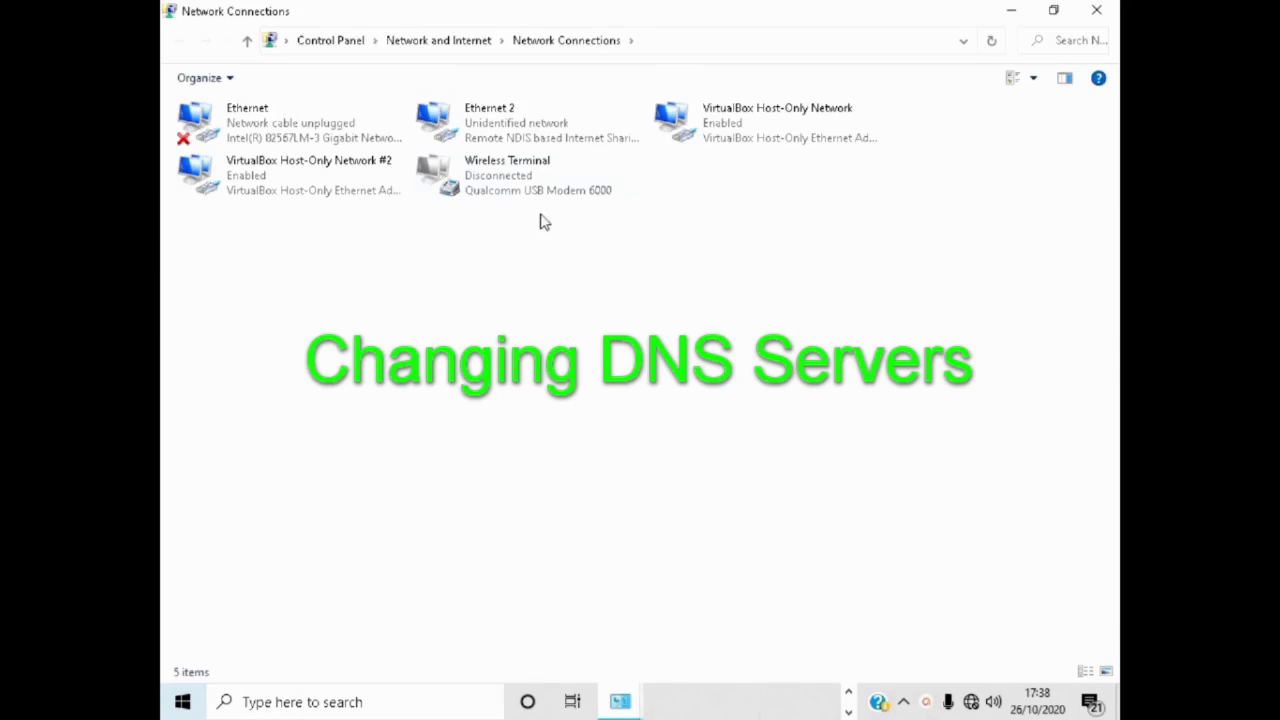
Step: Switch the Ethernet 2 connection's IPv4 properties to manual DNS server addresses and set the preferred DNS server to 8.8.8.8
right_click(491, 137)
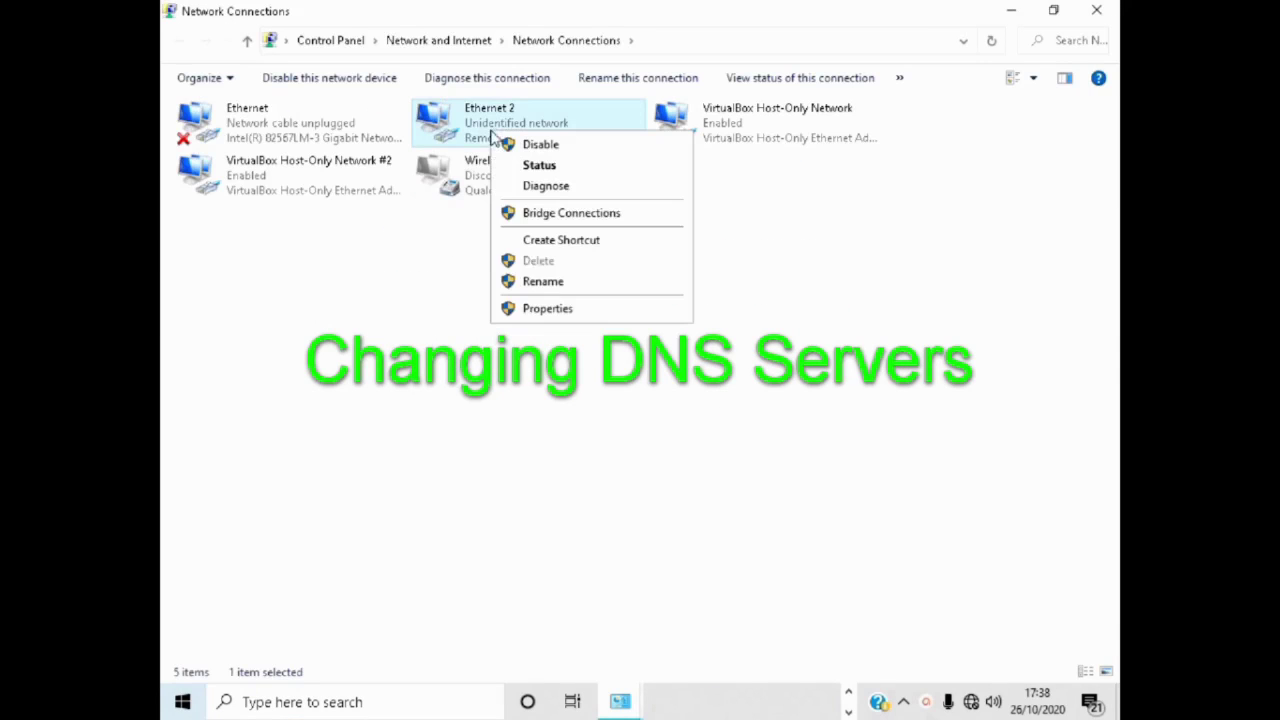
click(535, 312)
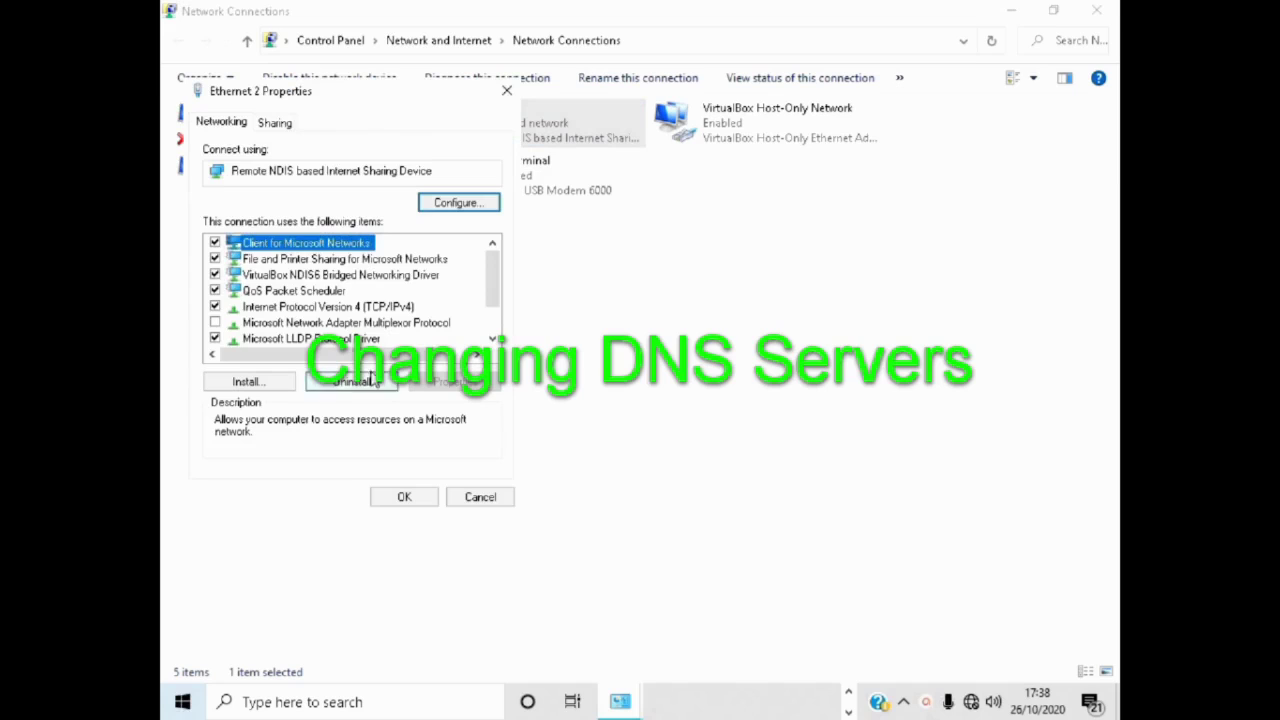
double_click(290, 307)
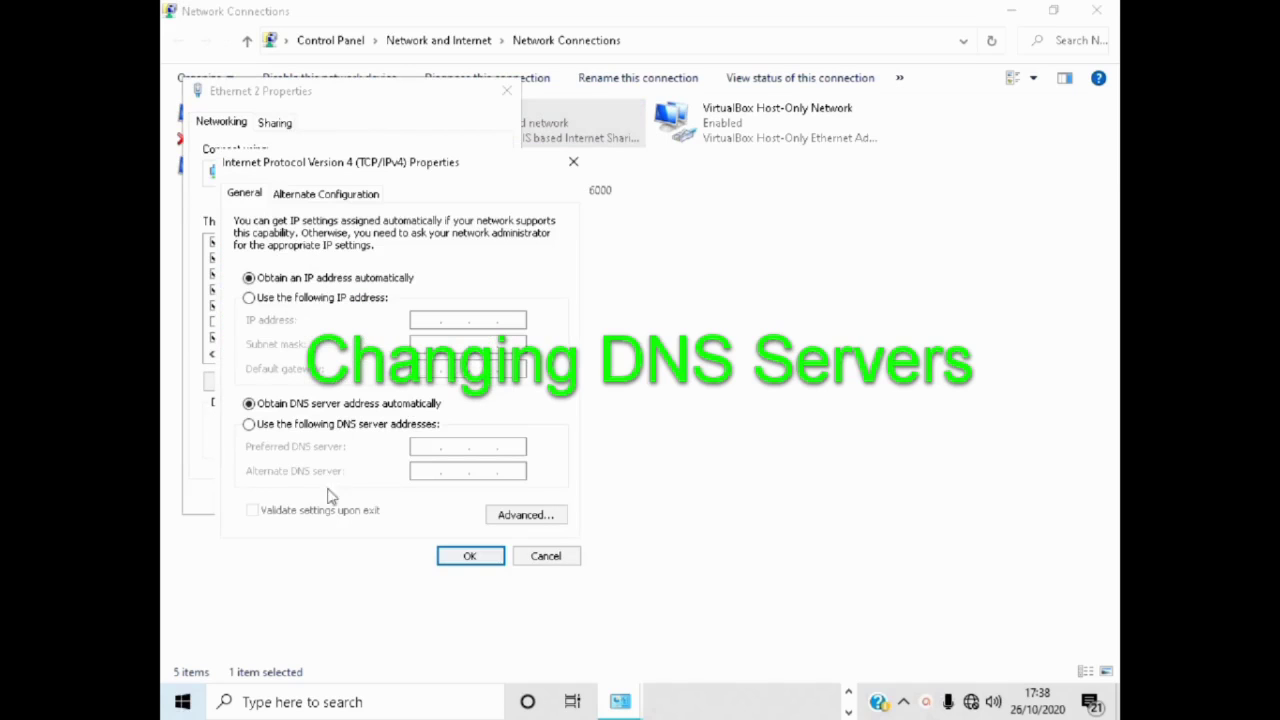
click(247, 424)
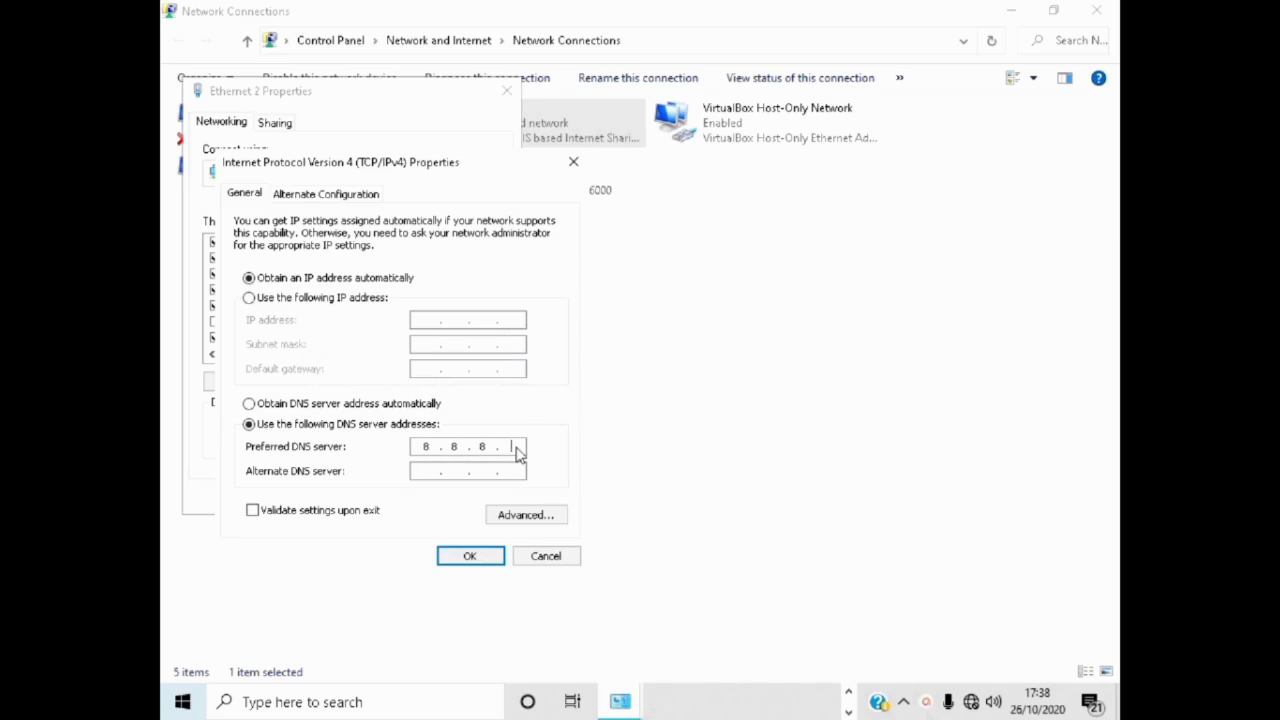
text(8)
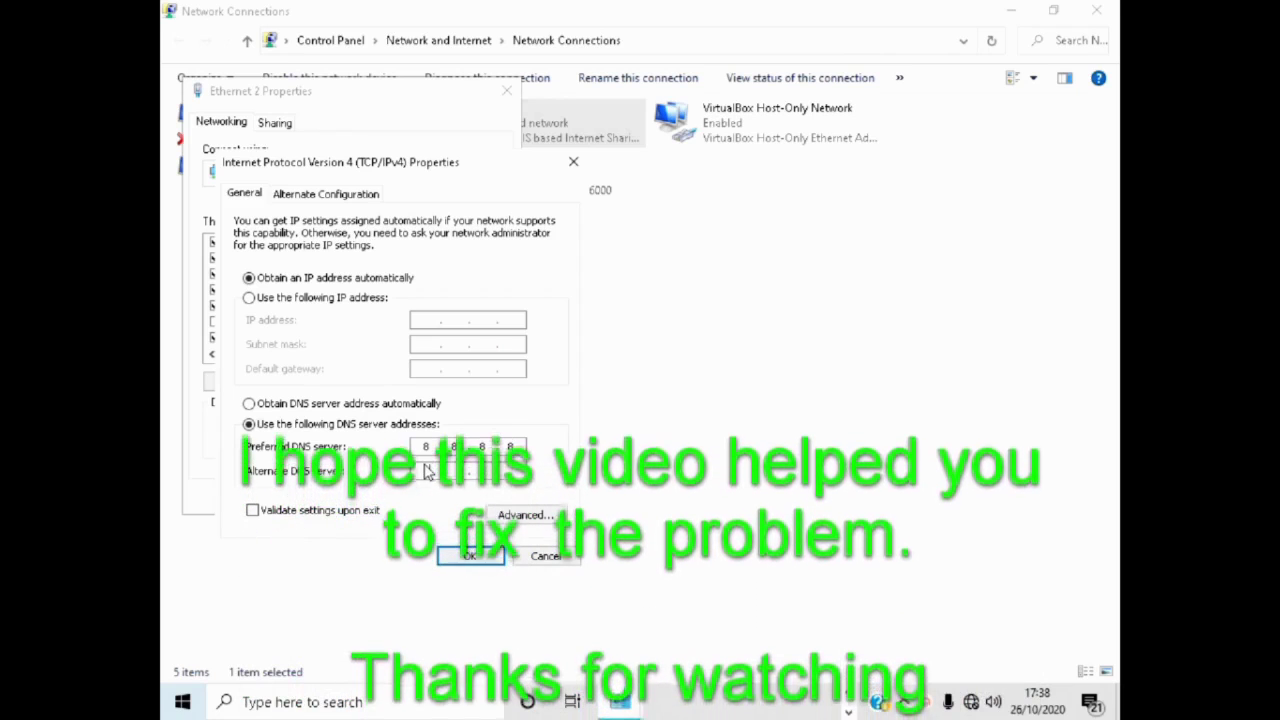
Step: Set the alternate DNS server to 8.8.4.4 and save the IPv4 and Ethernet 2 properties
text(8.8)
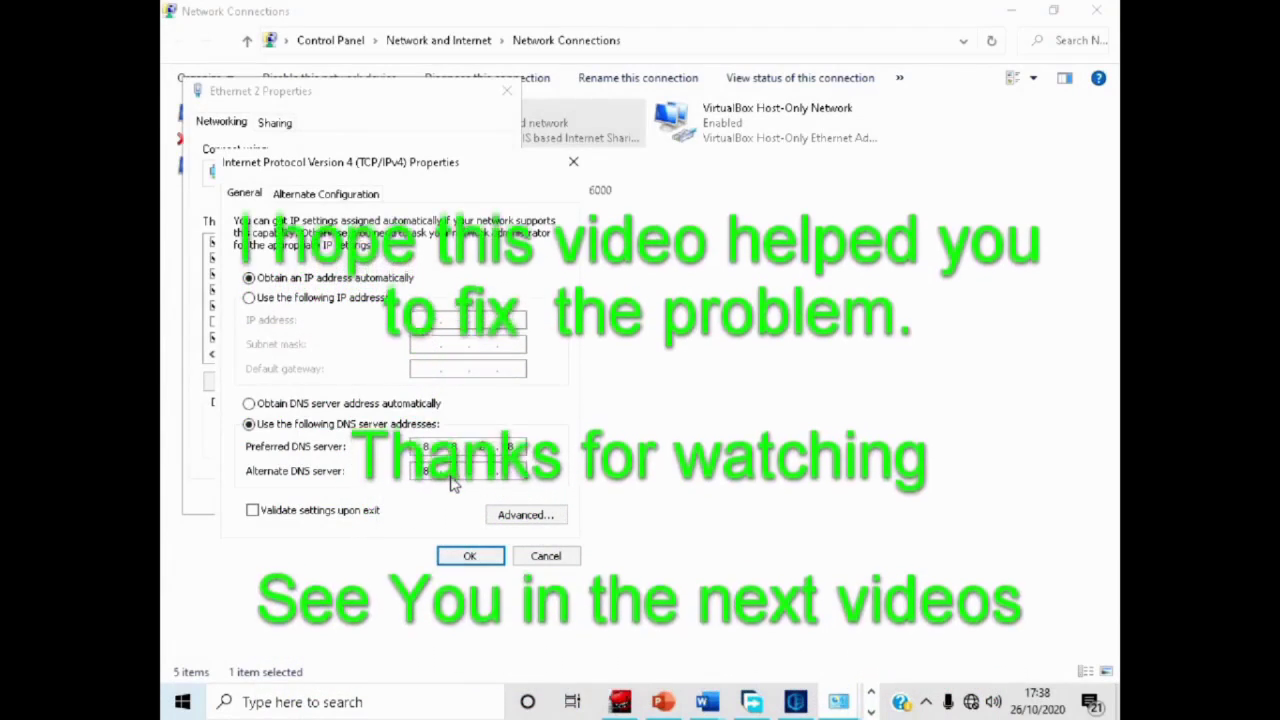
text(.4)
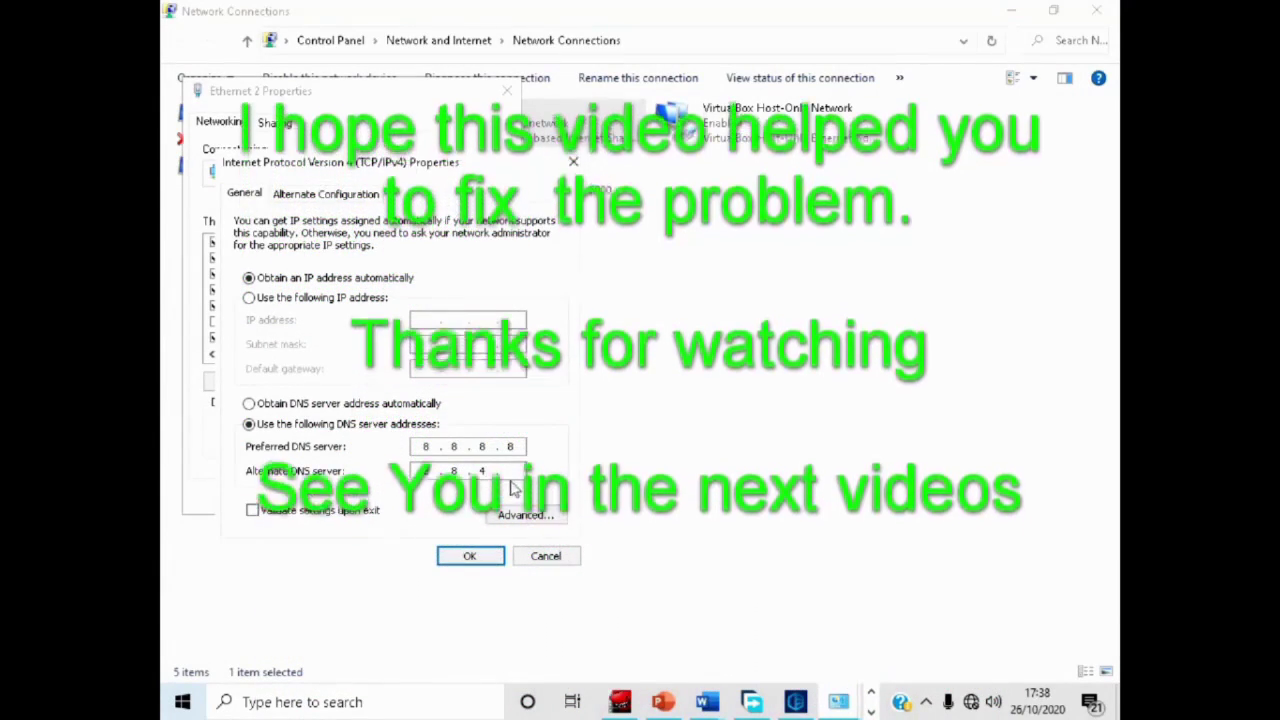
text(.4)
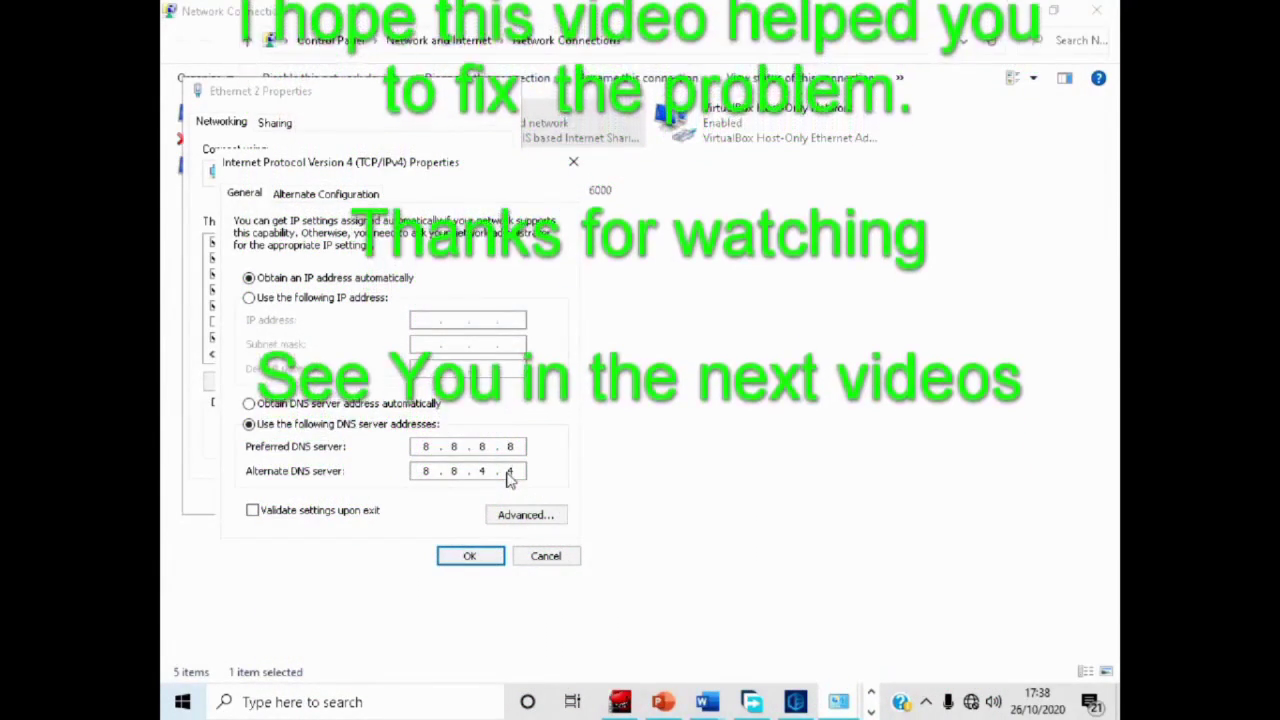
click(474, 558)
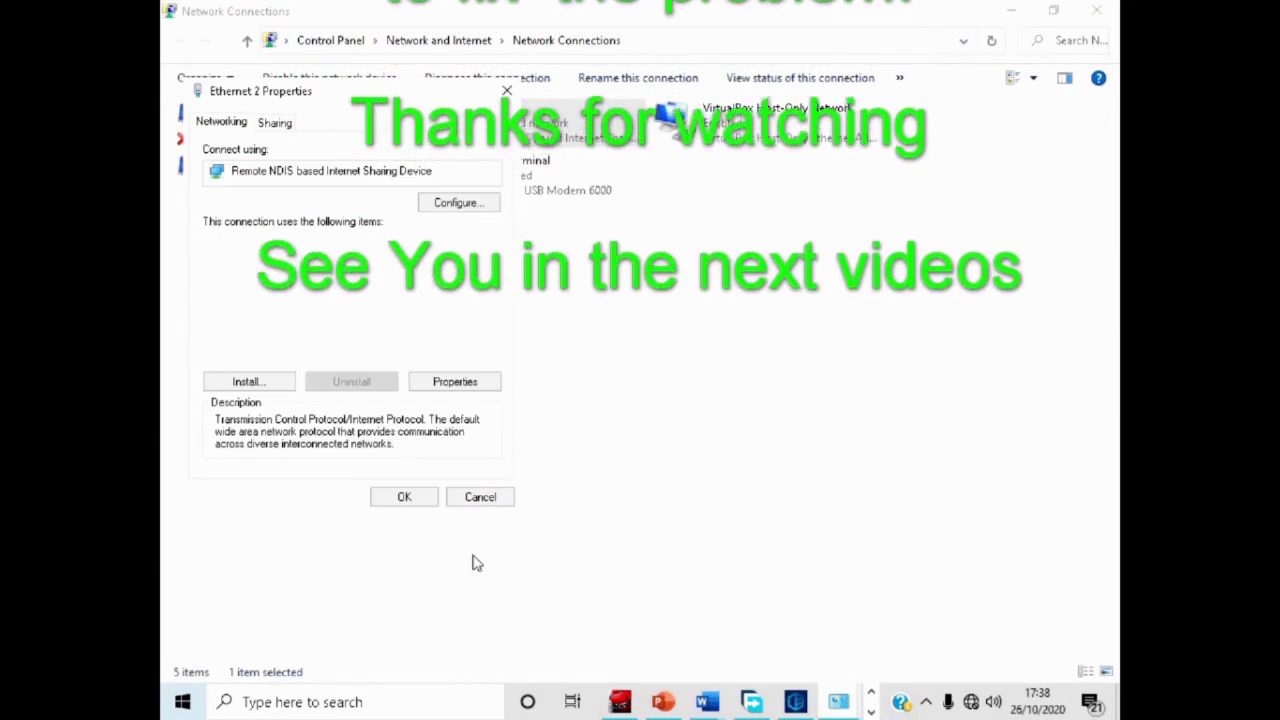
click(428, 503)
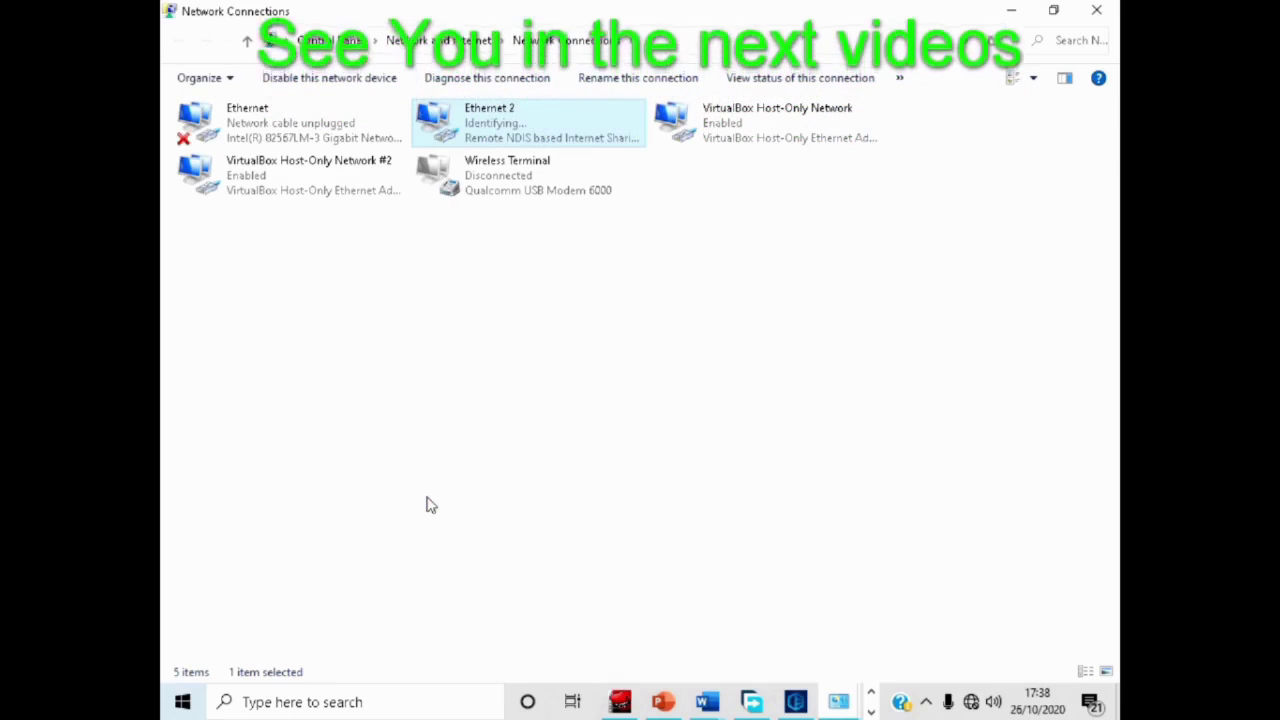